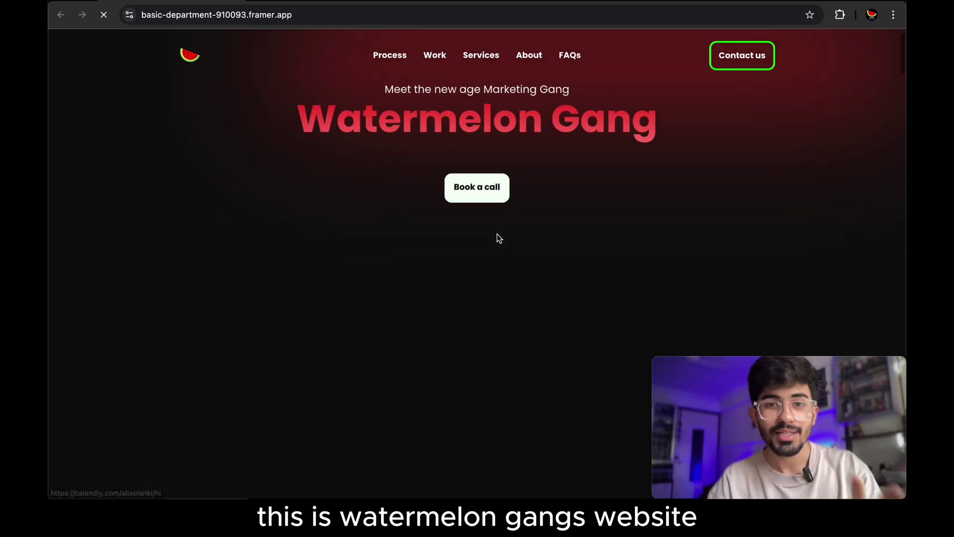
Scroll down through the framer.app Watermelon Gang preview site.
scroll(498, 238, "down", 2)
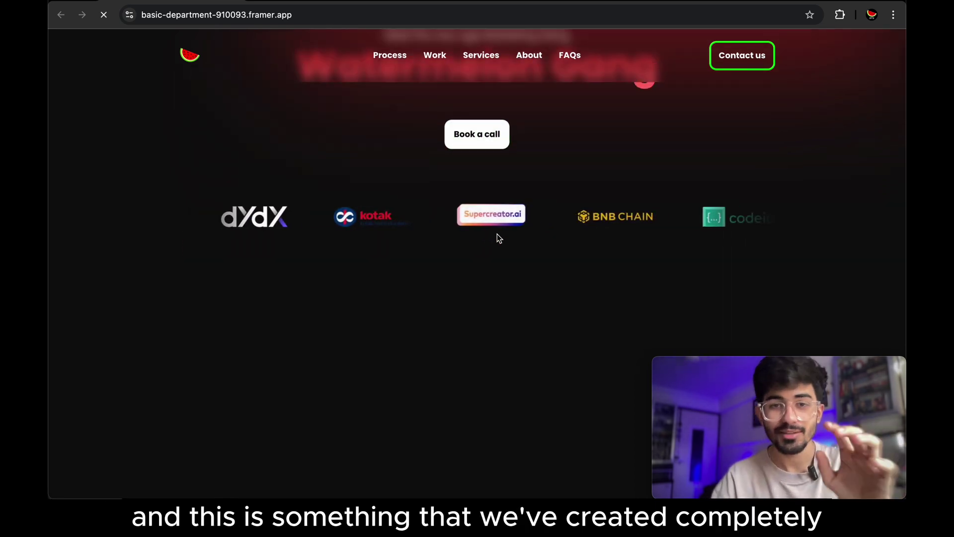
scroll(499, 238, "down", 3)
scroll(499, 238, "down", 3)
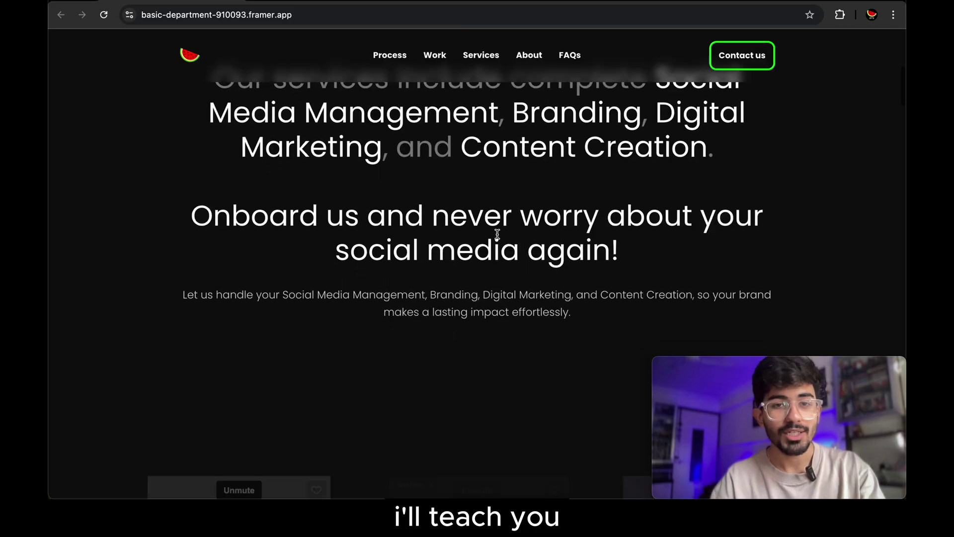
scroll(497, 234, "down", 3)
scroll(496, 234, "down", 8)
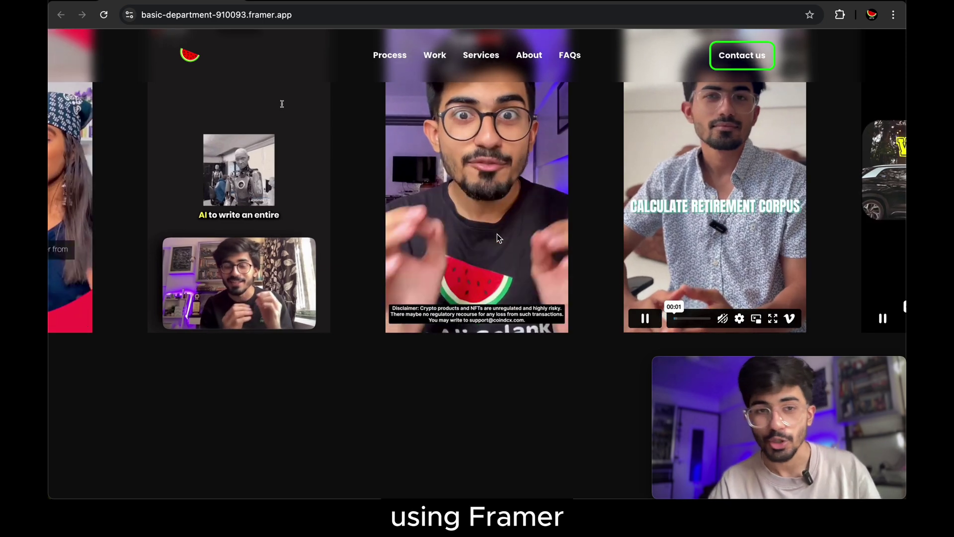
scroll(499, 239, "down", 10)
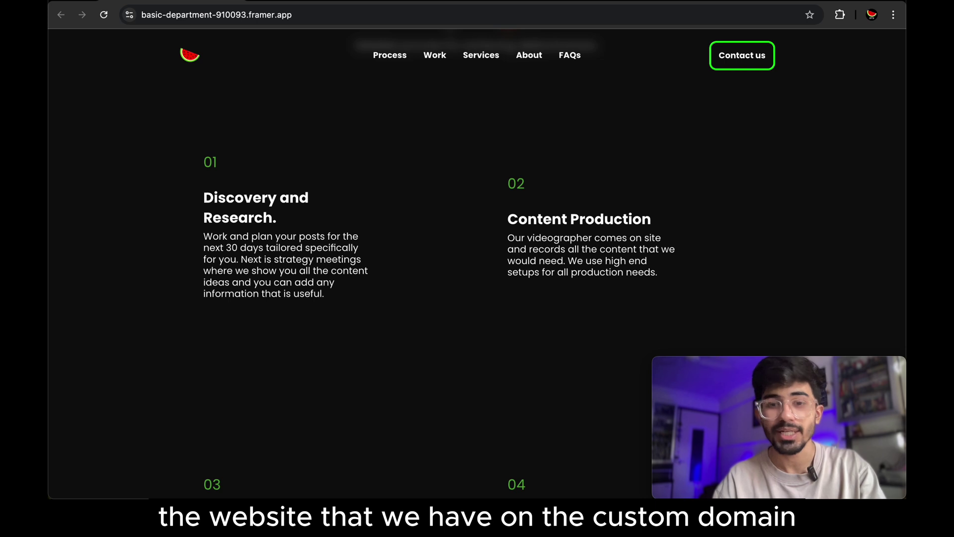
Open thewatermelongang.com in a new tab and scroll down to its Worked with logos.
key("super+t")
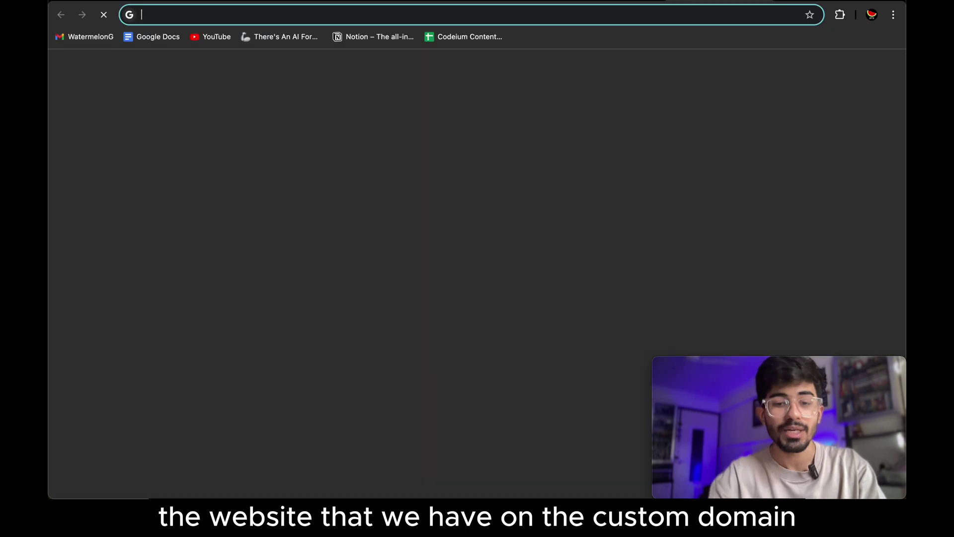
type("the")
key("Return")
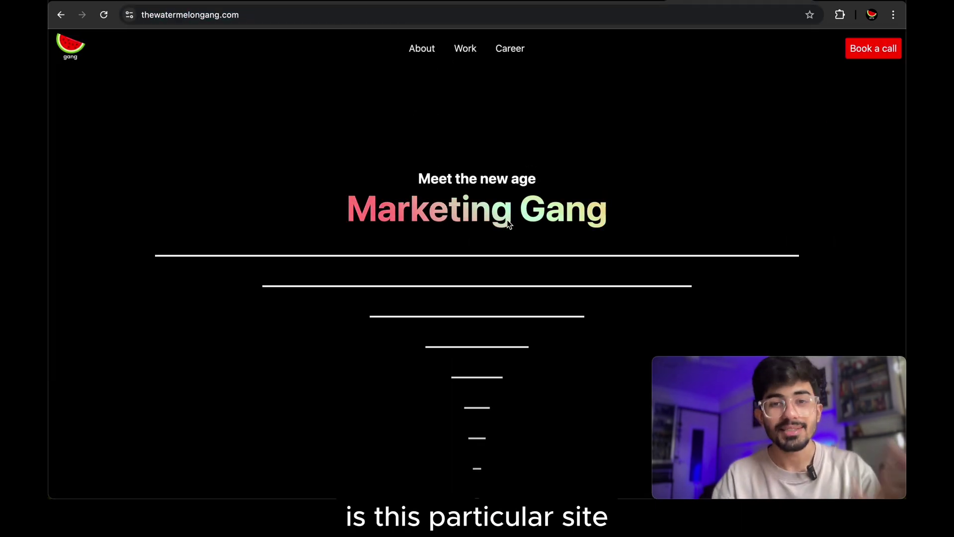
scroll(506, 220, "down", 10)
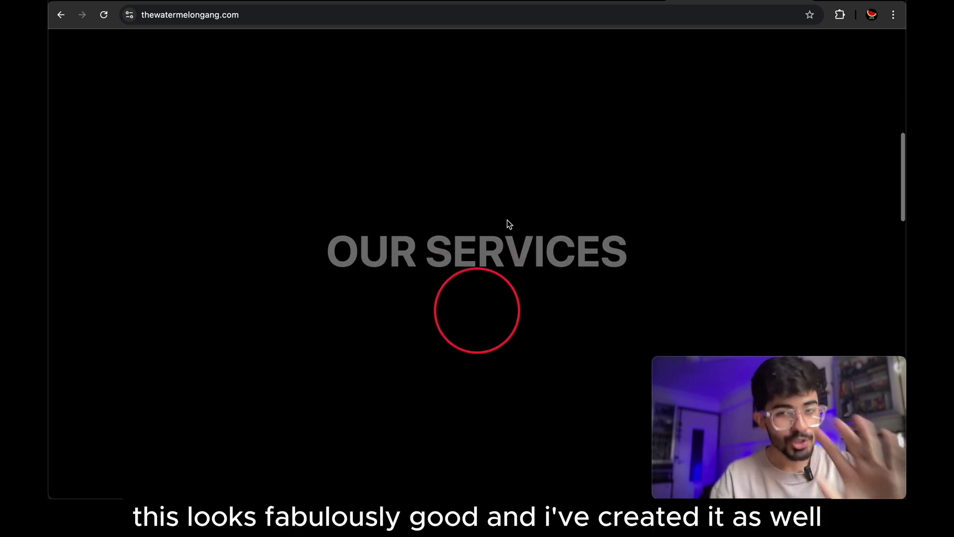
scroll(507, 219, "down", 10)
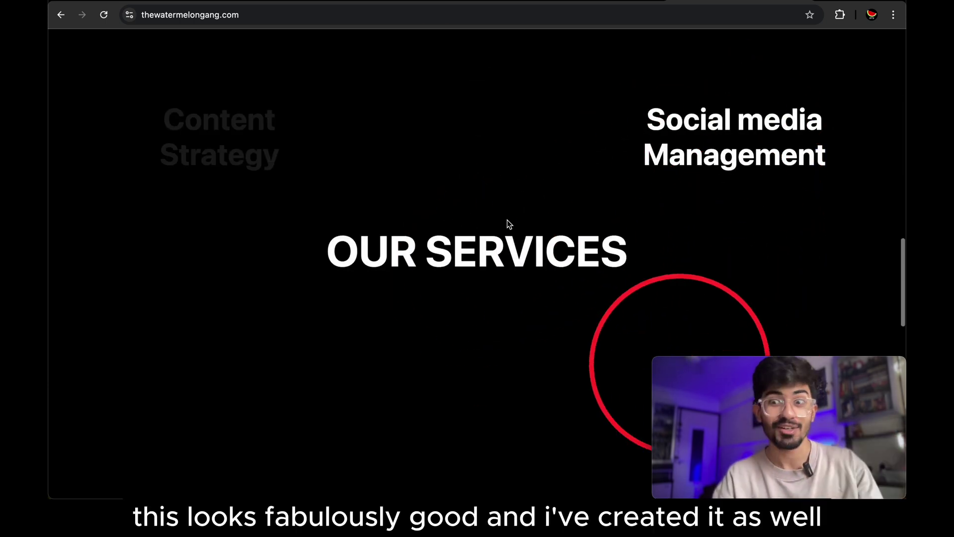
scroll(507, 219, "down", 10)
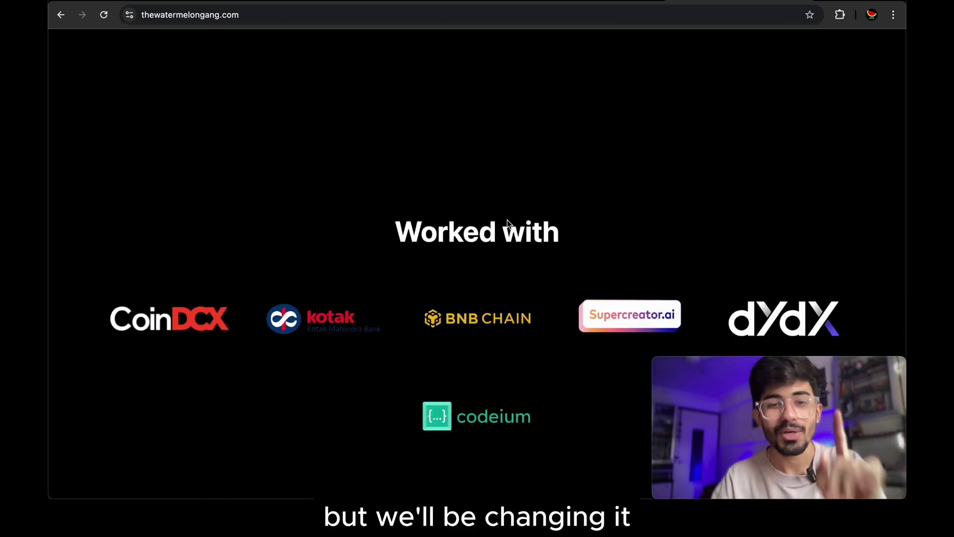
scroll(507, 220, "down", 3)
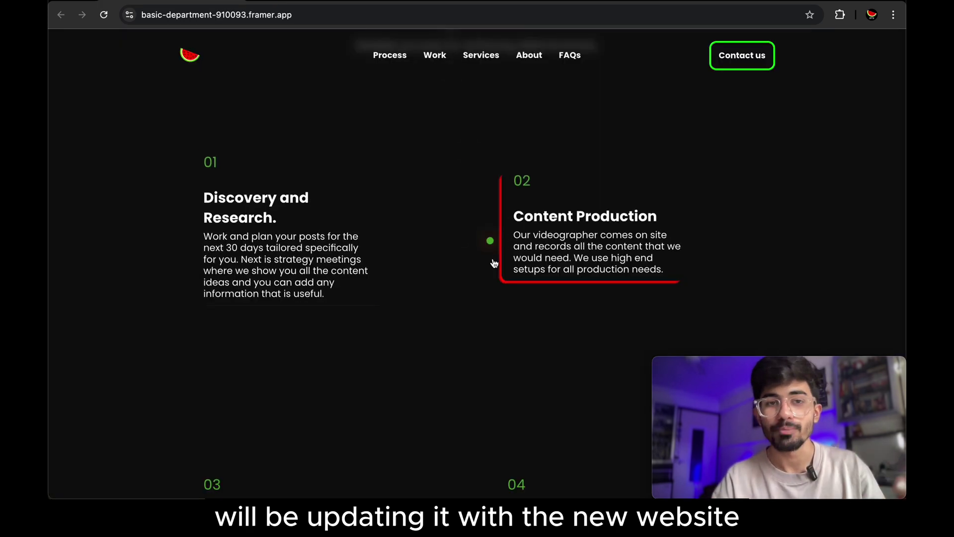
Scroll through the framer.app site's Process, Our work, Our results and team sections.
scroll(494, 262, "down", 10)
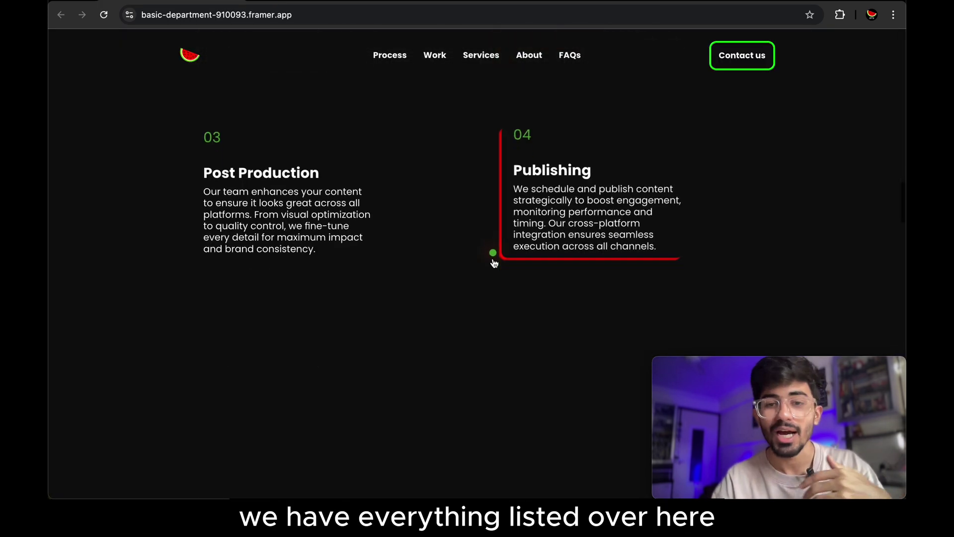
scroll(493, 258, "down", 10)
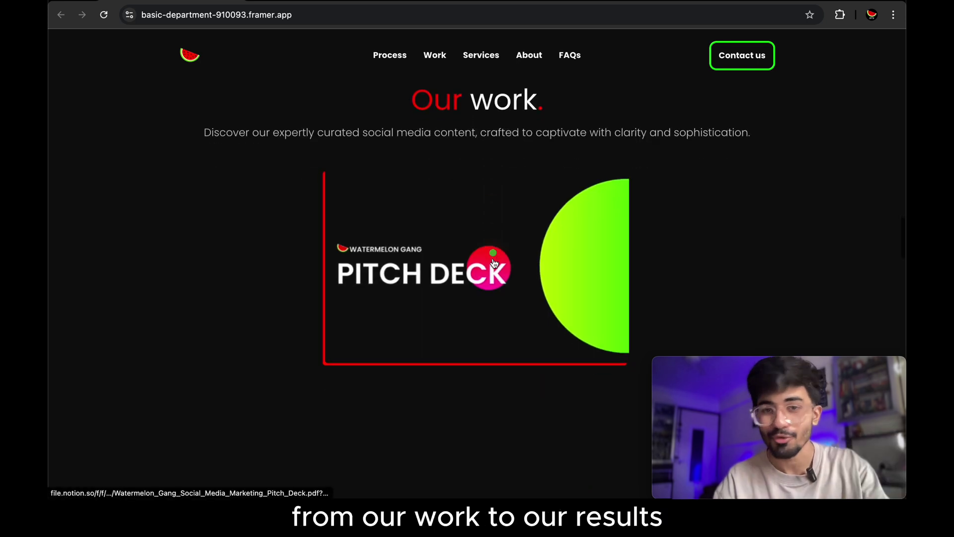
scroll(494, 258, "down", 10)
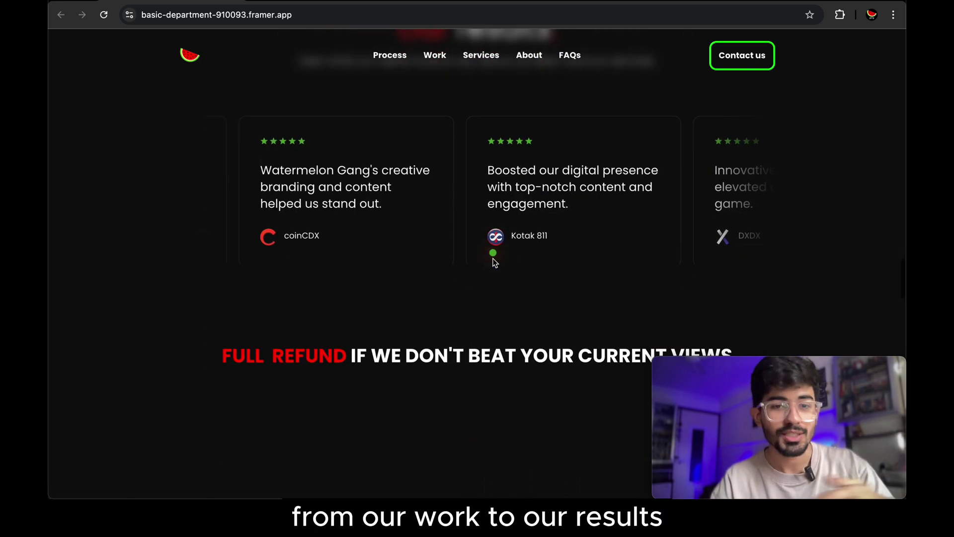
scroll(493, 258, "down", 10)
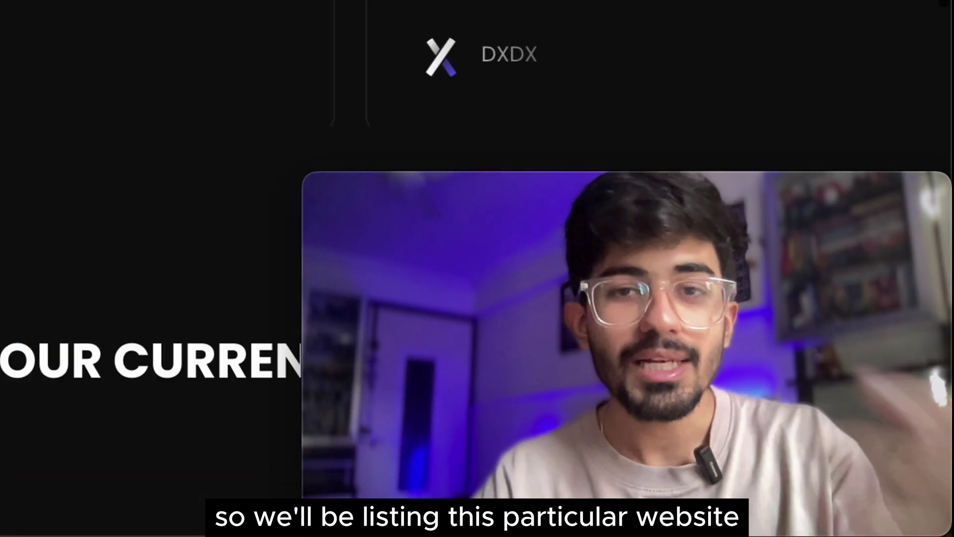
scroll(298, 248, "down", 2)
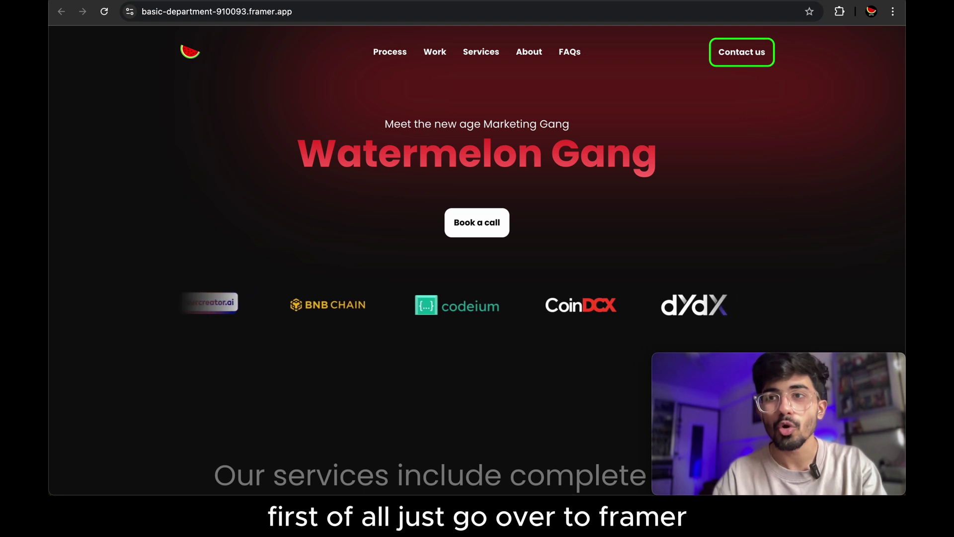
Load the framer.com projects page in a new tab.
key("ctrl+t")
type("framer")
key("Return")
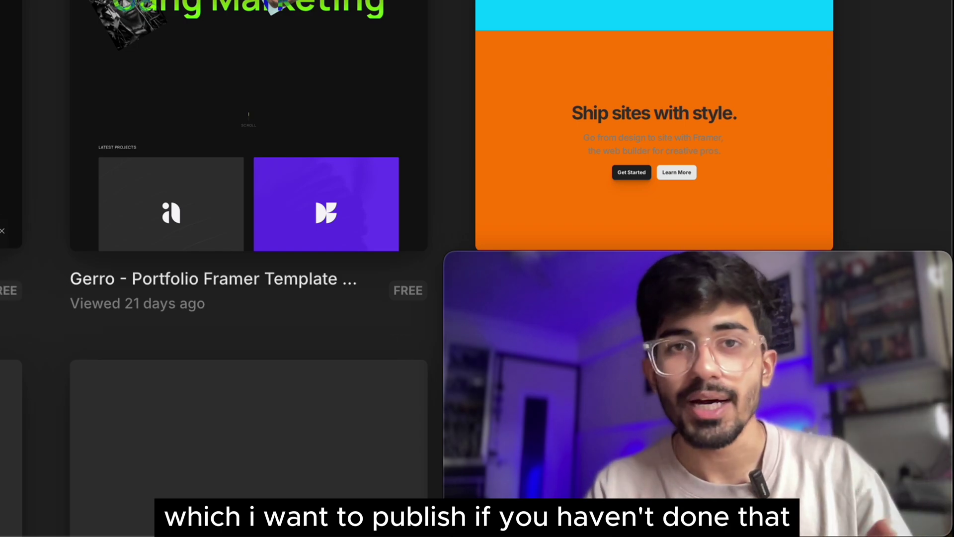
Search the web for 'framer theme' in another new tab.
key("super+t")
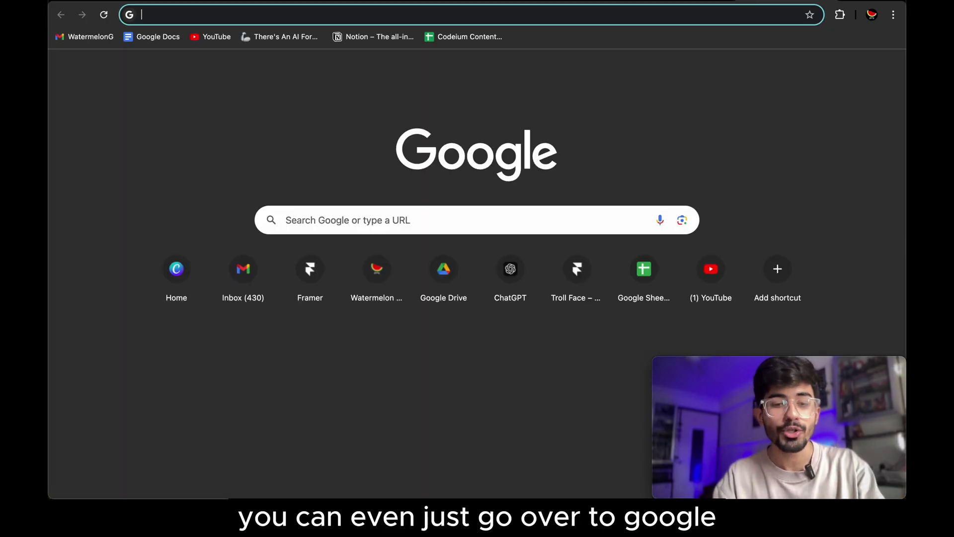
type("framer theme")
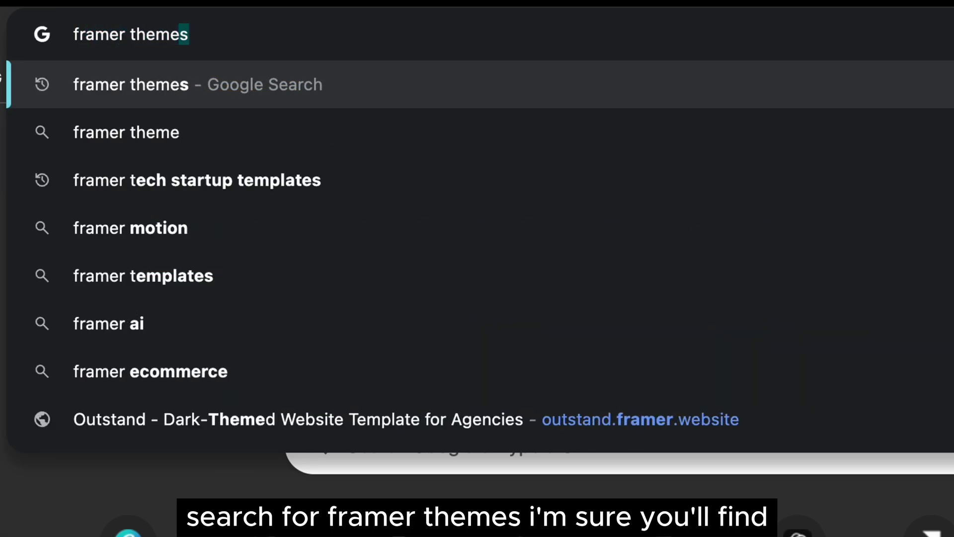
key("Return")
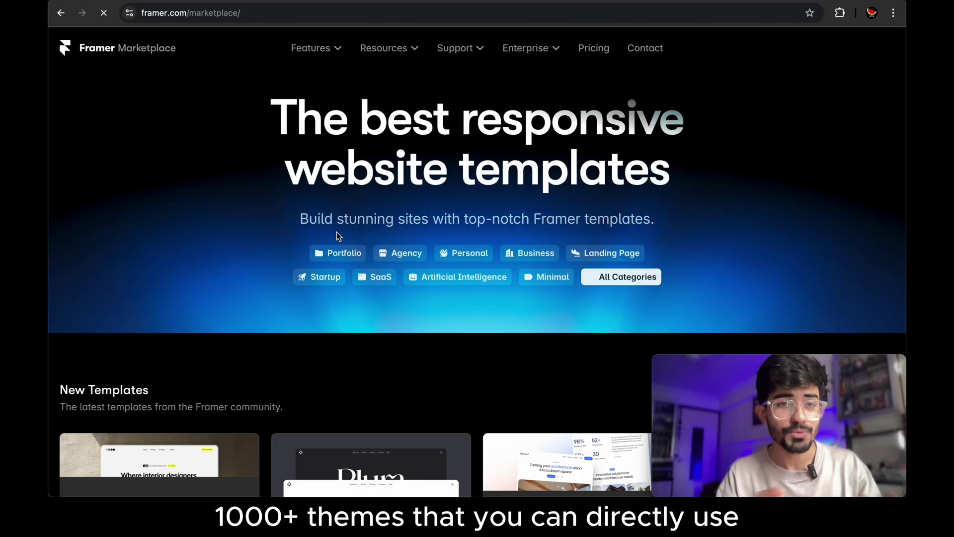
Show the marketplace's full list of new templates.
scroll(336, 231, "down", 4)
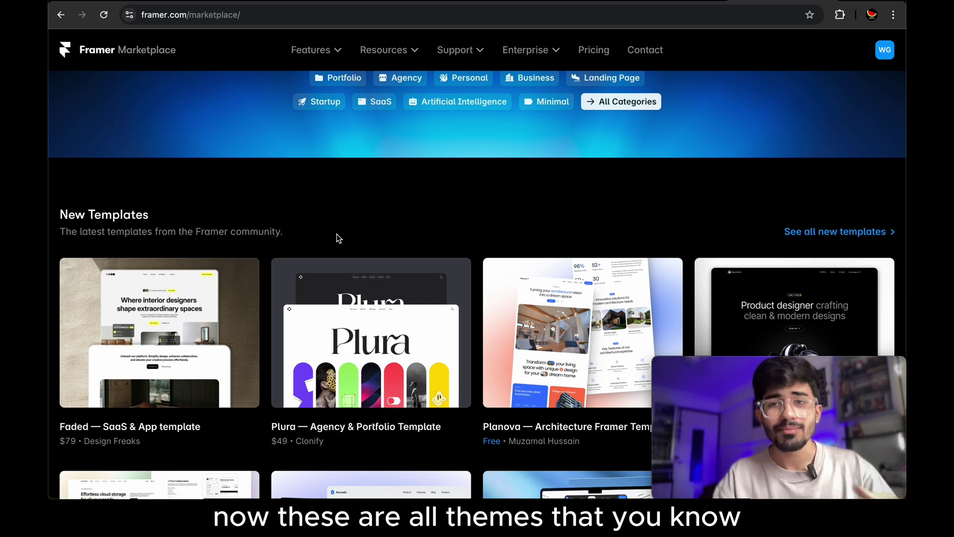
scroll(337, 238, "up", 4)
scroll(337, 238, "down", 4)
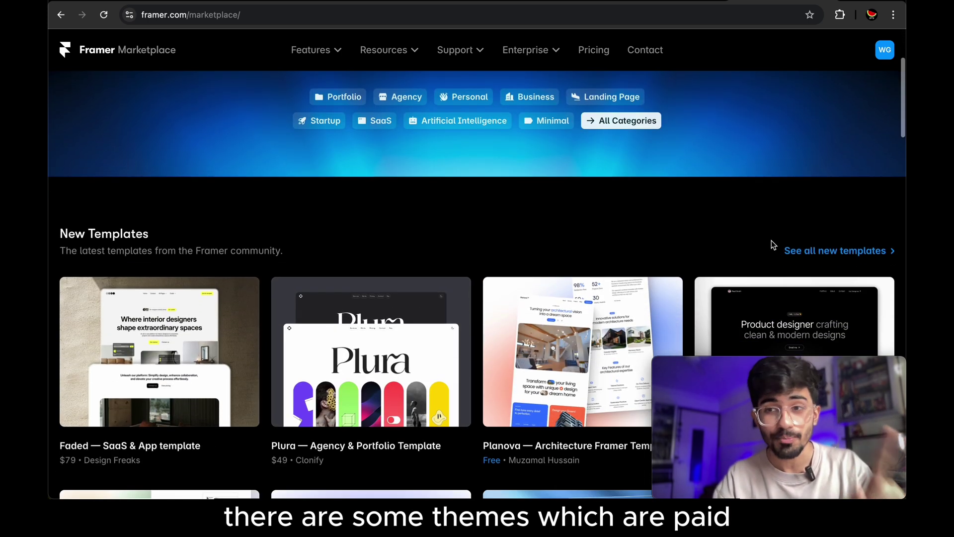
left_click(822, 252)
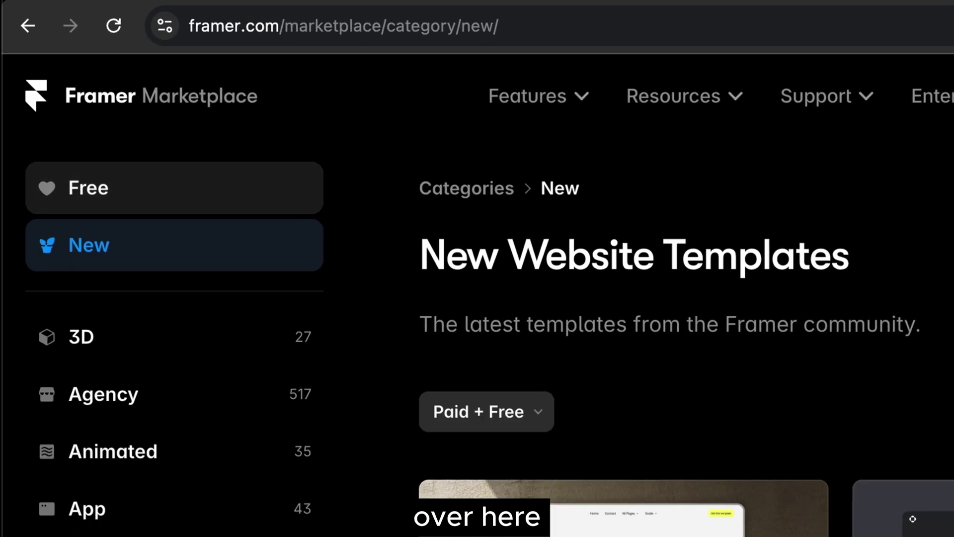
Filter to the Free category and scroll through its 291 templates.
left_click(138, 98)
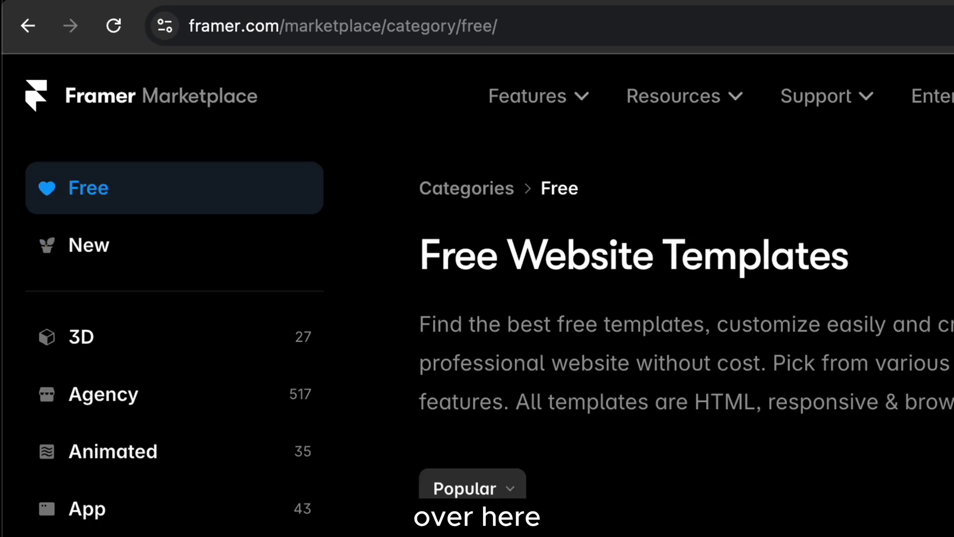
scroll(741, 241, "down", 10)
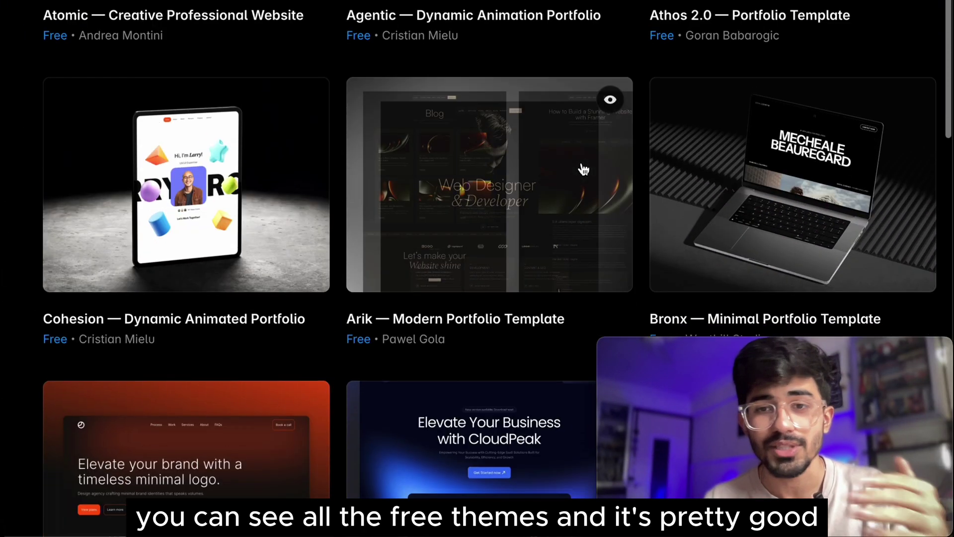
scroll(582, 170, "down", 6)
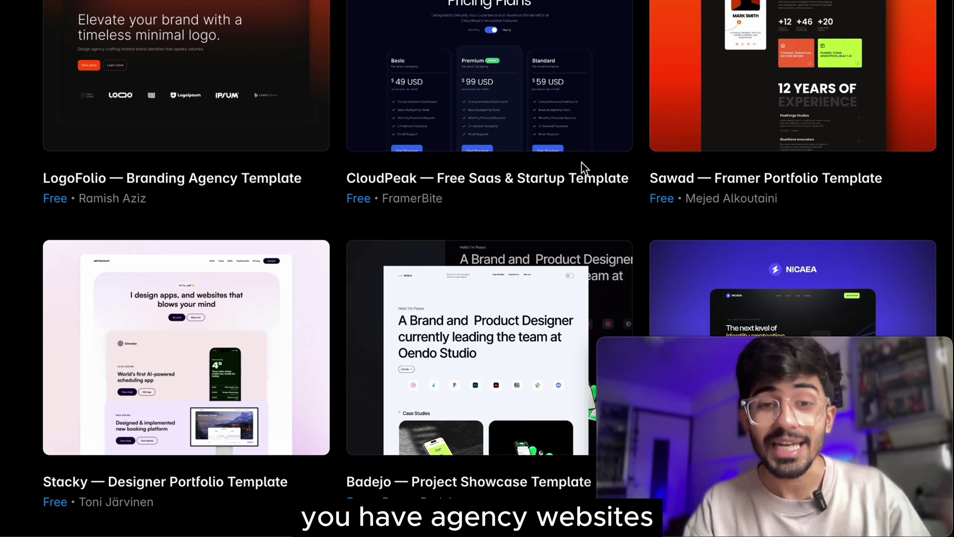
scroll(582, 162, "down", 4)
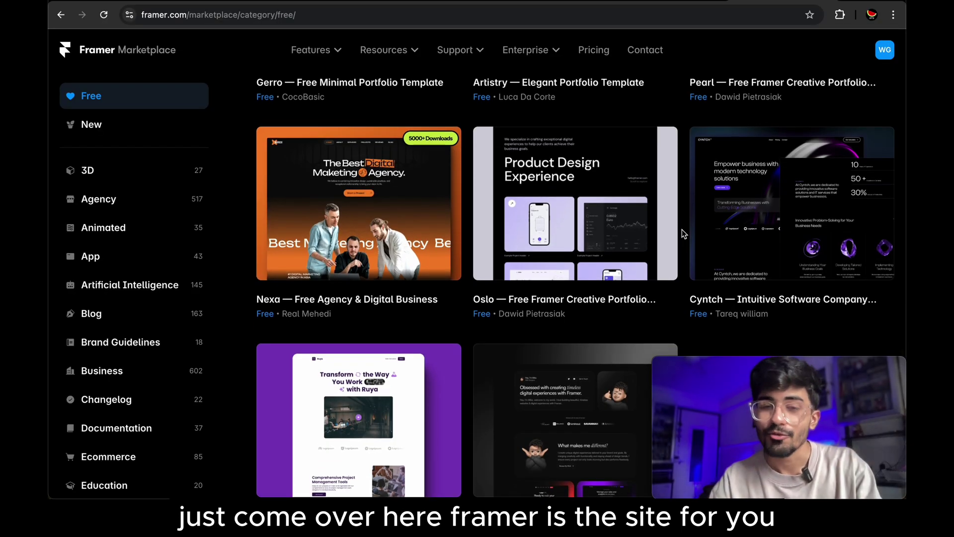
scroll(682, 229, "down", 5)
scroll(682, 228, "up", 15)
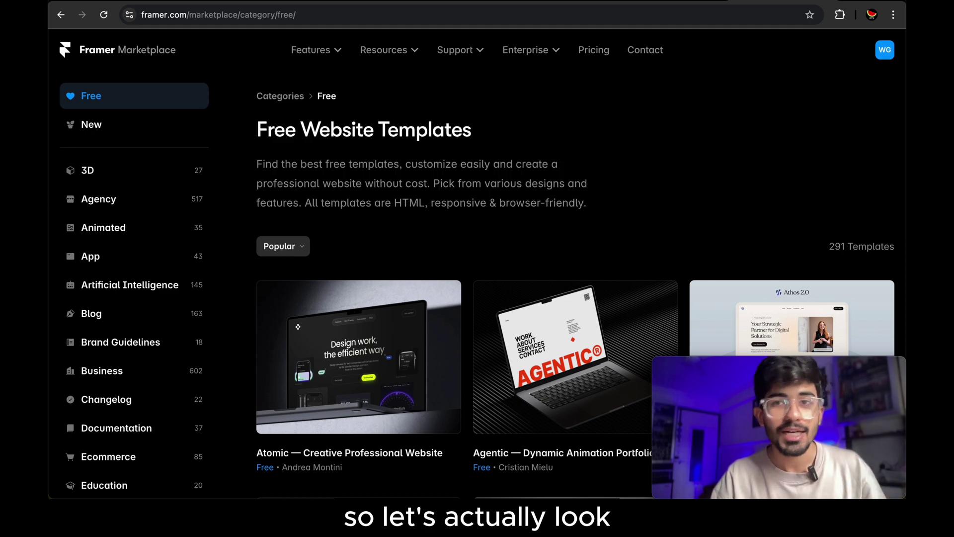
Return to the Watermelon Gang tab and open the Watermelon Gang project from the dashboard.
left_click(114, 2)
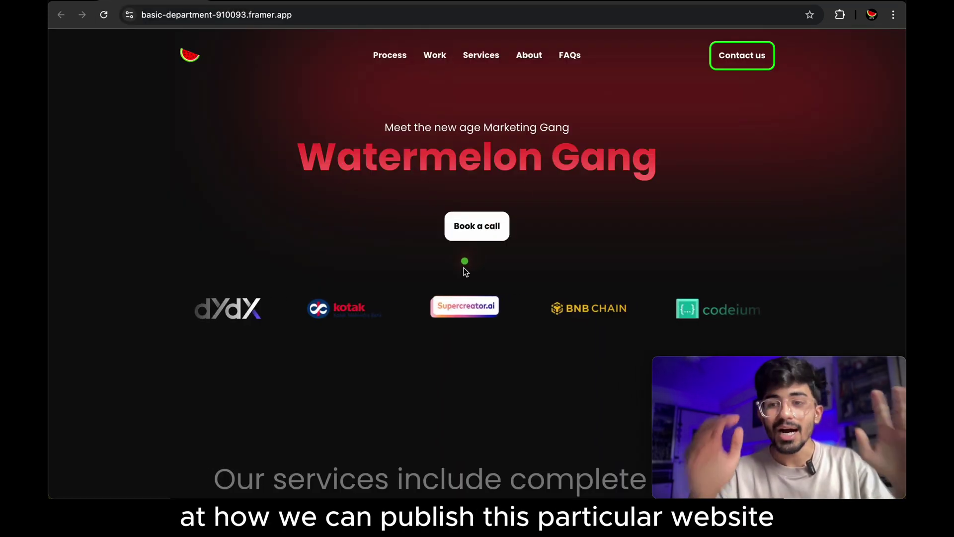
scroll(464, 271, "down", 10)
scroll(465, 271, "up", 7)
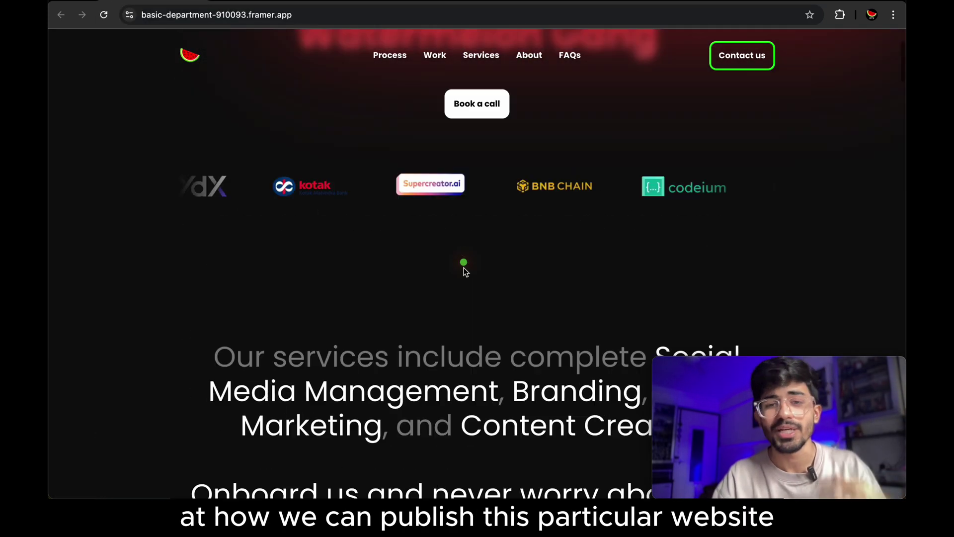
scroll(464, 271, "up", 3)
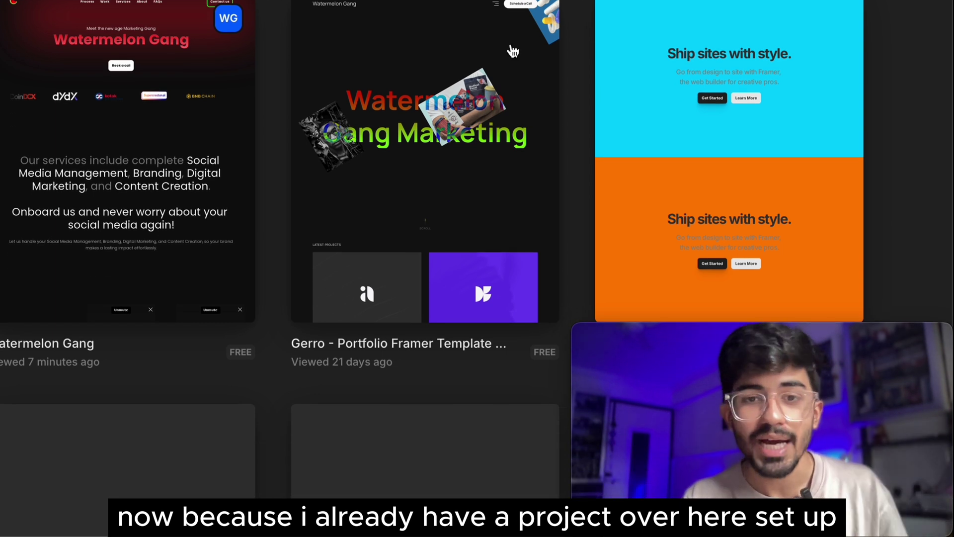
left_click(116, 169)
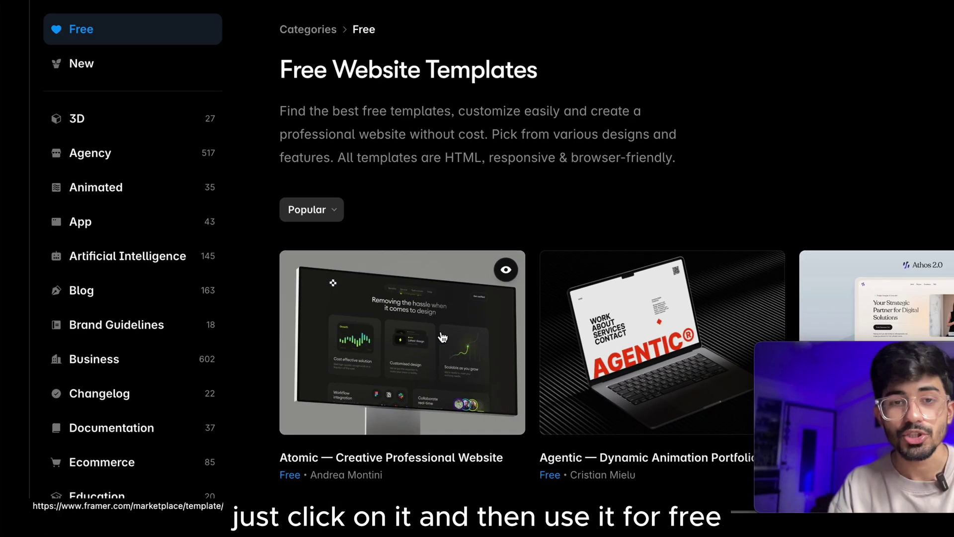
Open the Atomic template and scroll through its hero, How it works and Customer story sections.
left_click(518, 317)
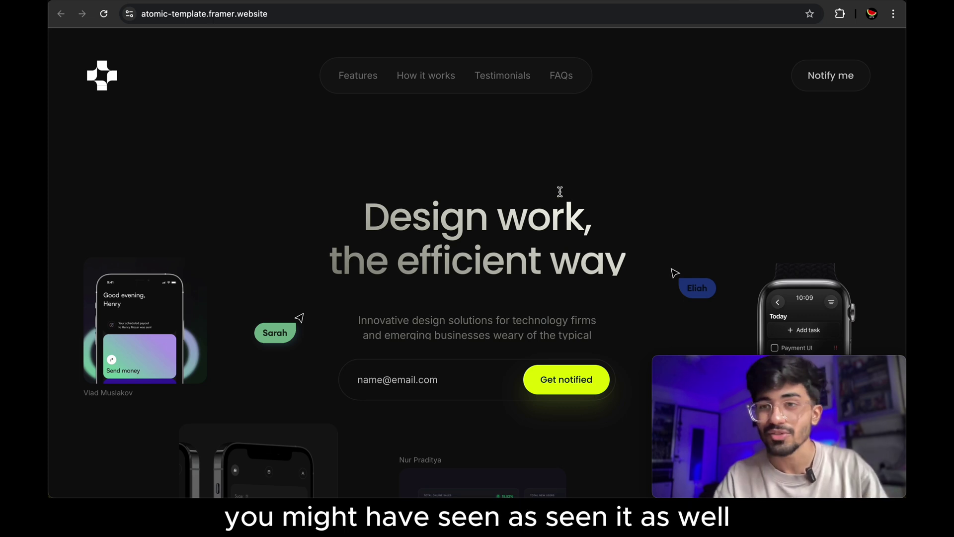
scroll(559, 192, "down", 10)
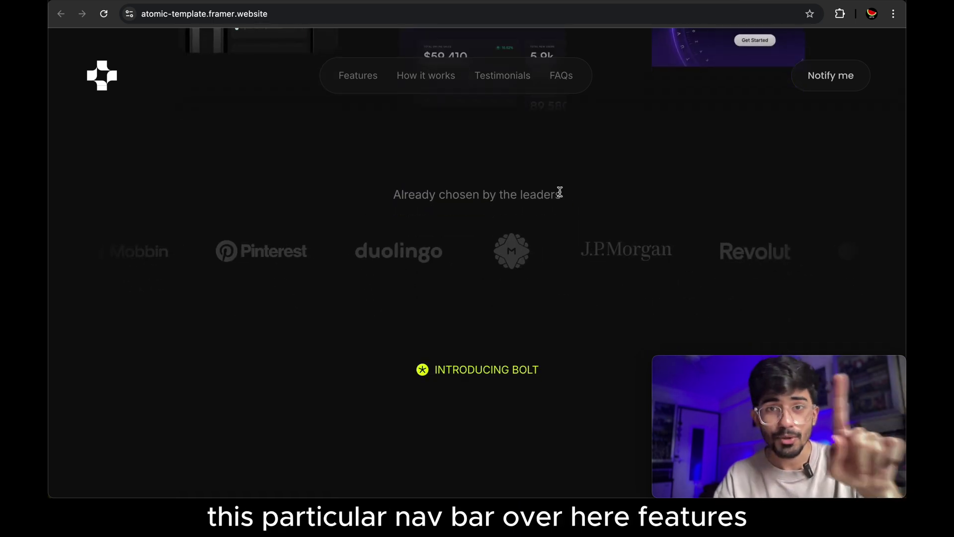
scroll(559, 191, "down", 7)
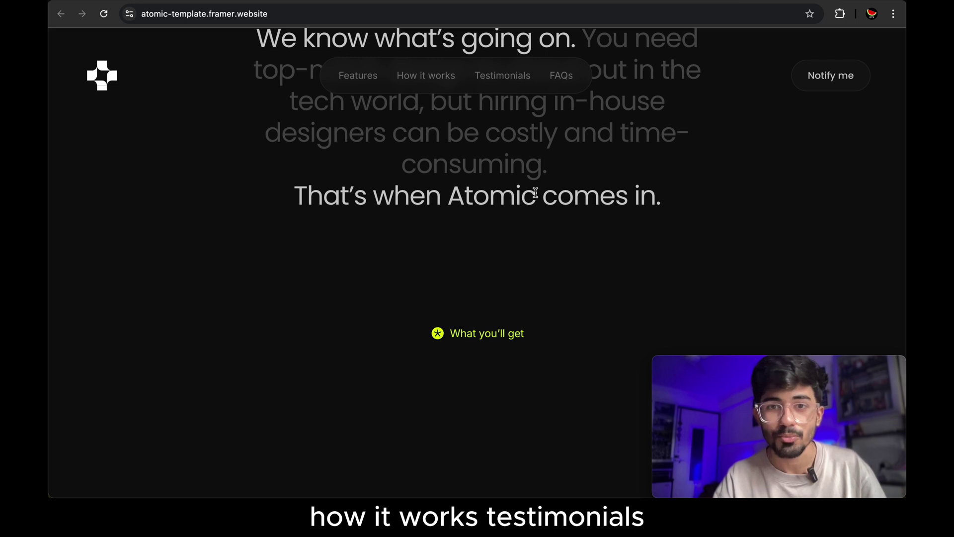
scroll(535, 193, "down", 5)
scroll(535, 192, "down", 5)
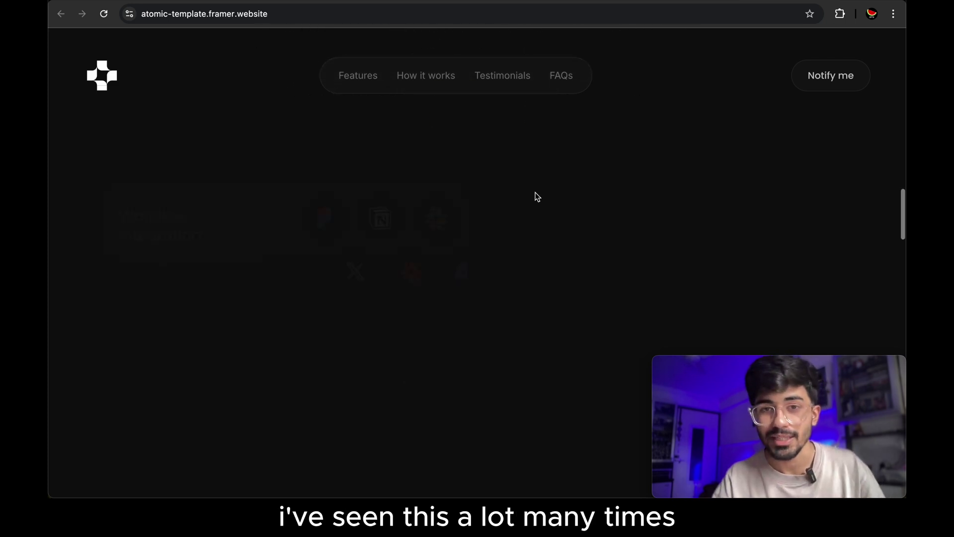
scroll(537, 196, "down", 6)
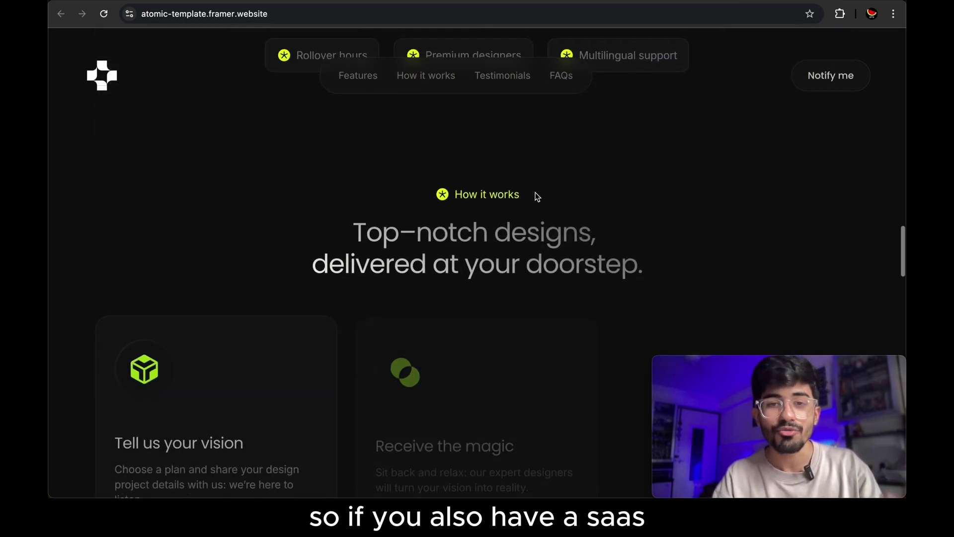
scroll(537, 197, "down", 1)
scroll(536, 196, "down", 10)
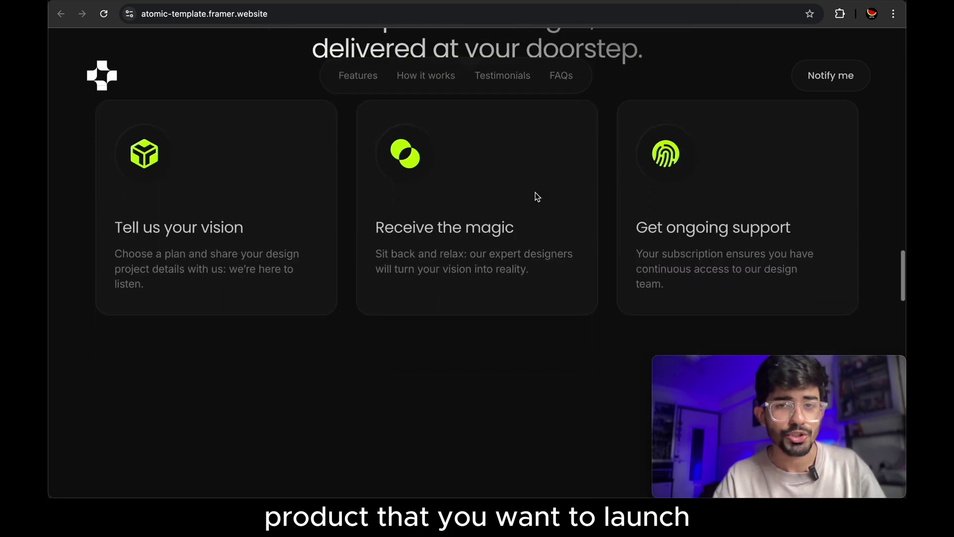
scroll(536, 197, "down", 1)
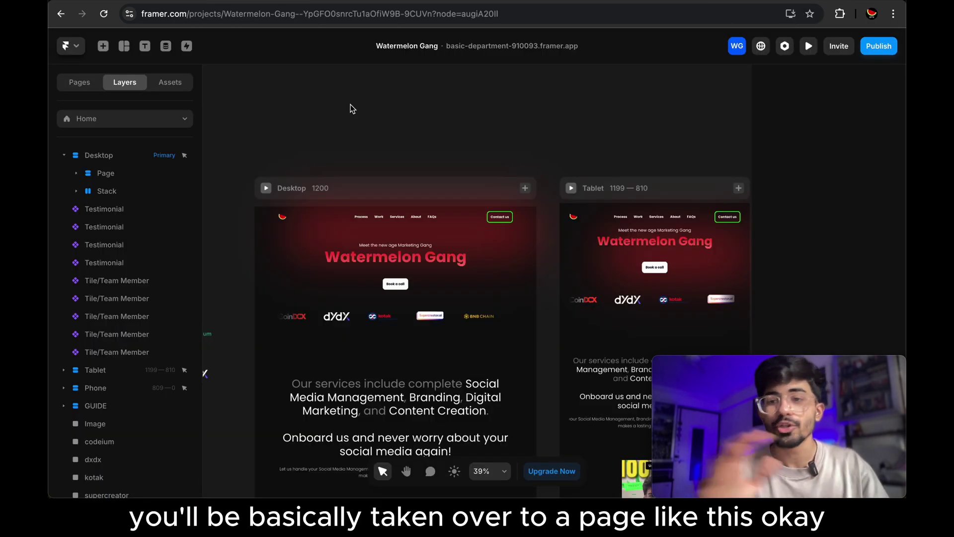
Pan across the Desktop, Tablet and Phone frames and select the logo Ticker below the hero.
scroll(433, 221, "down", 2)
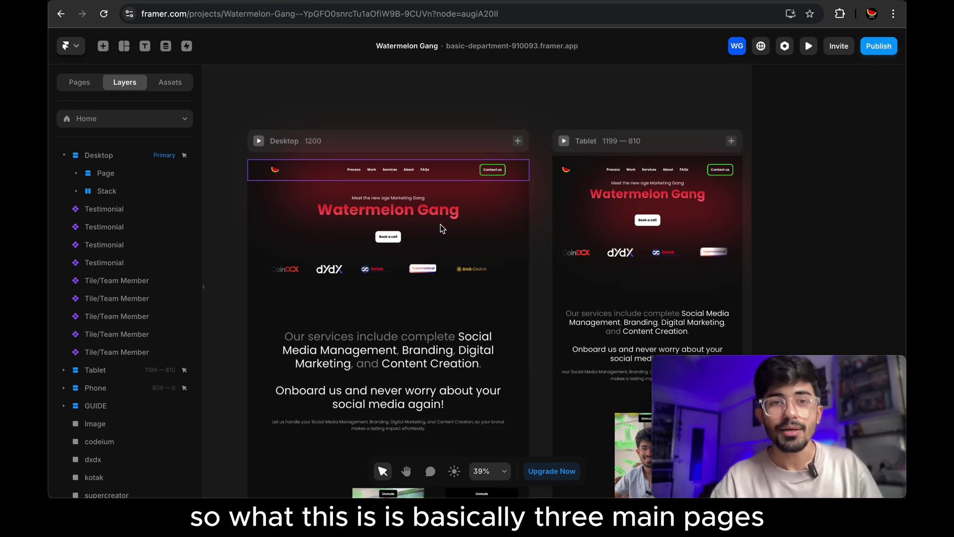
scroll(440, 225, "right", 2)
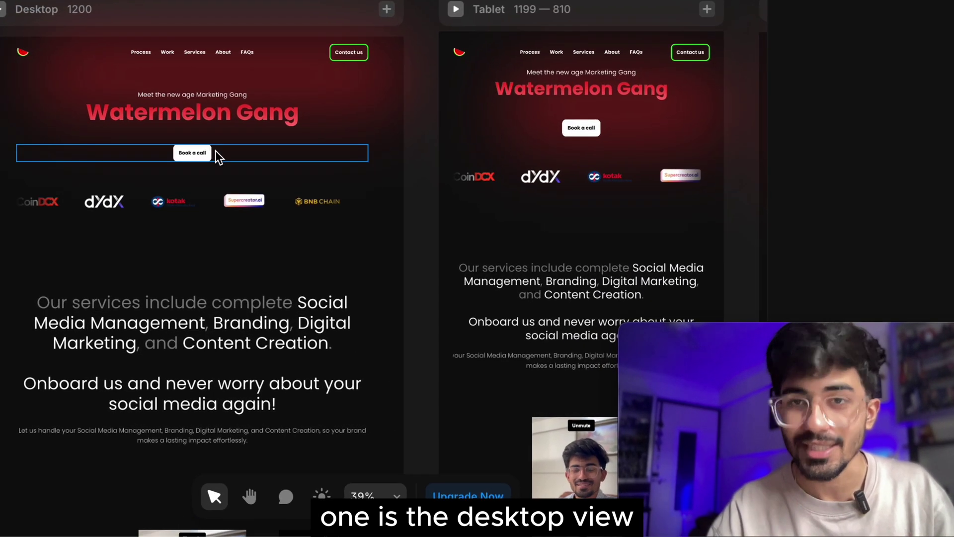
scroll(574, 145, "right", 3)
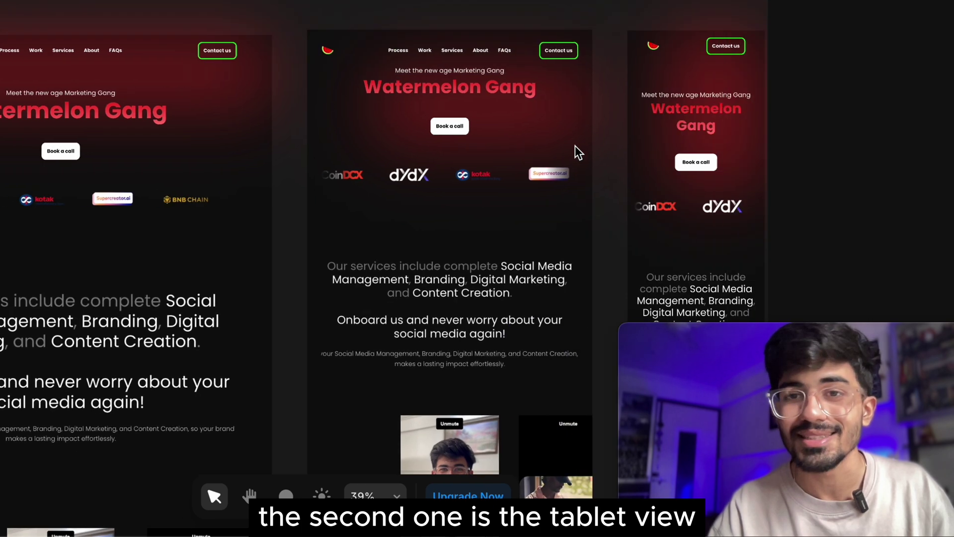
scroll(574, 145, "right", 2)
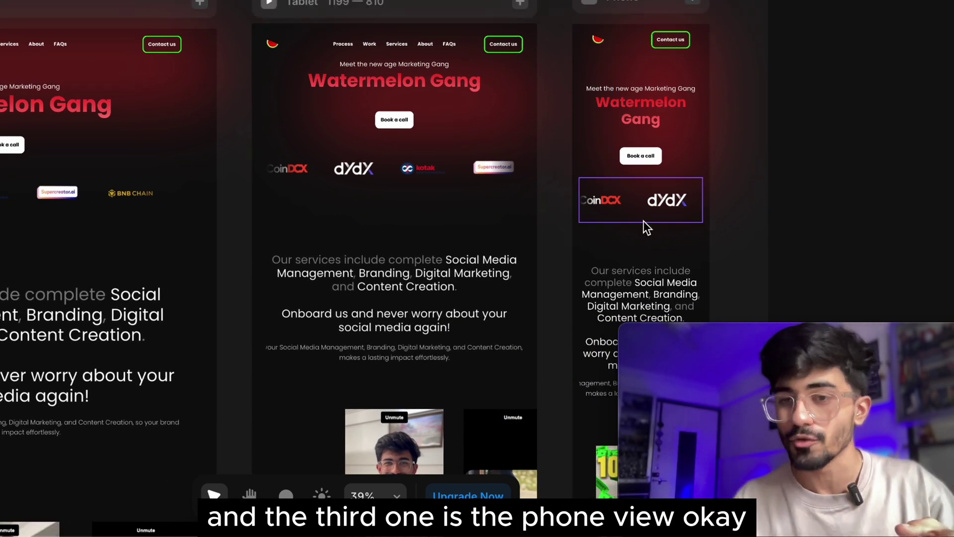
scroll(643, 221, "left", 2)
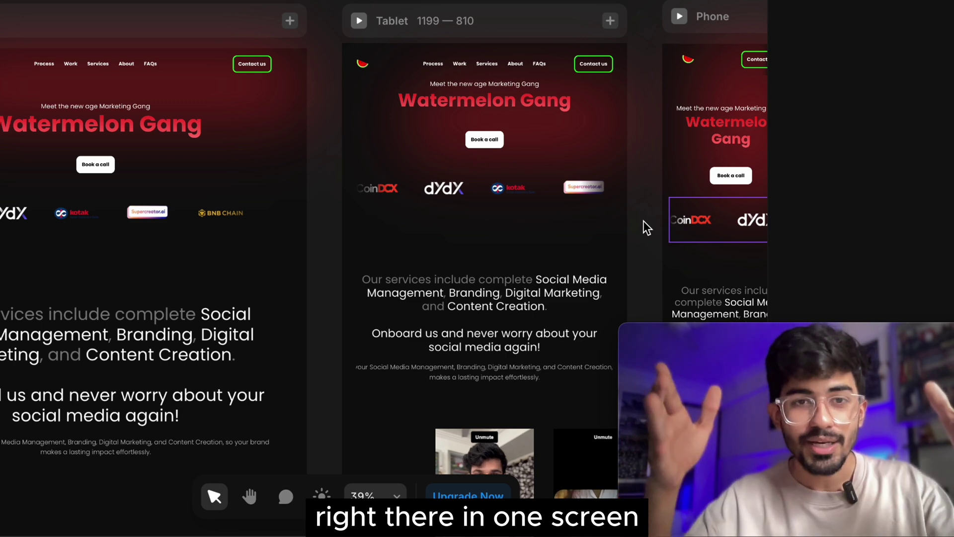
scroll(346, 217, "down", 1)
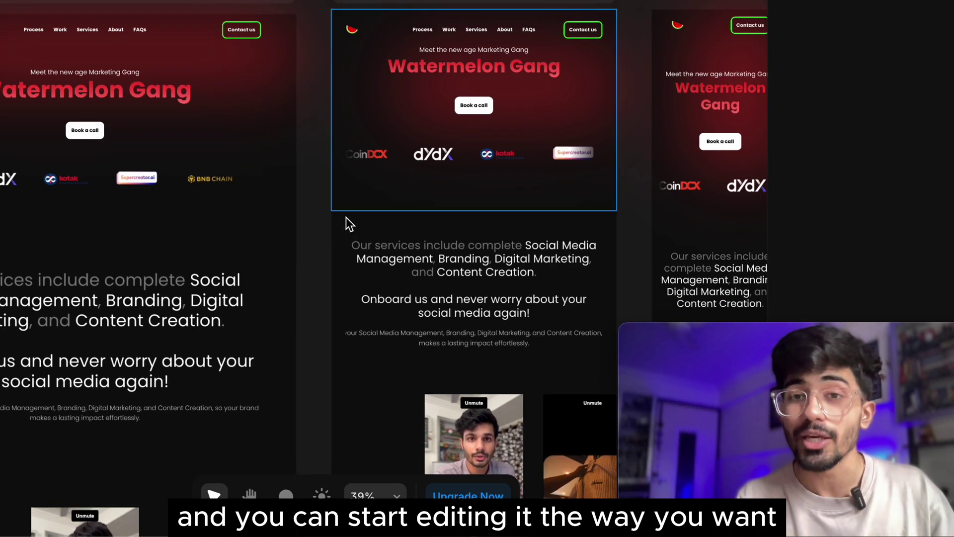
scroll(224, 179, "left", 2)
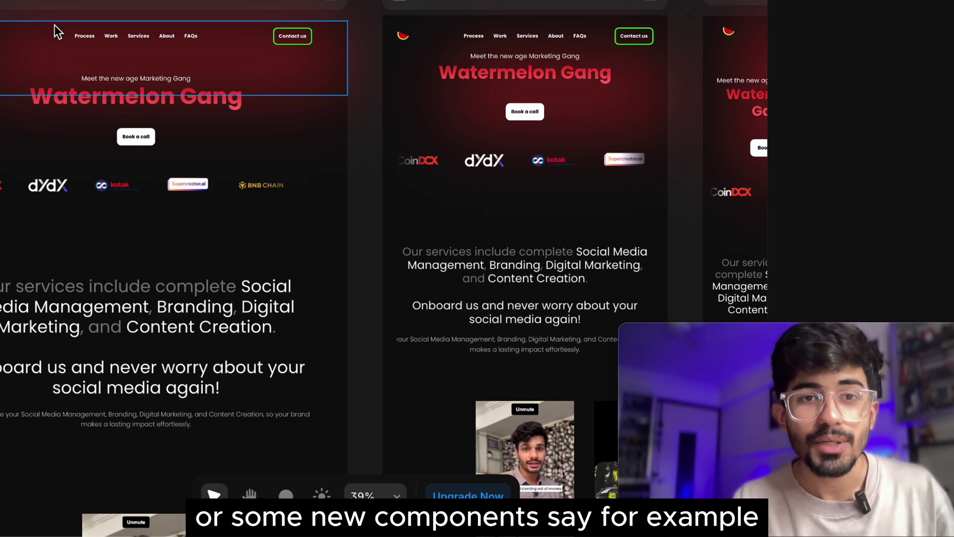
scroll(132, 62, "down", 1)
left_click(336, 260)
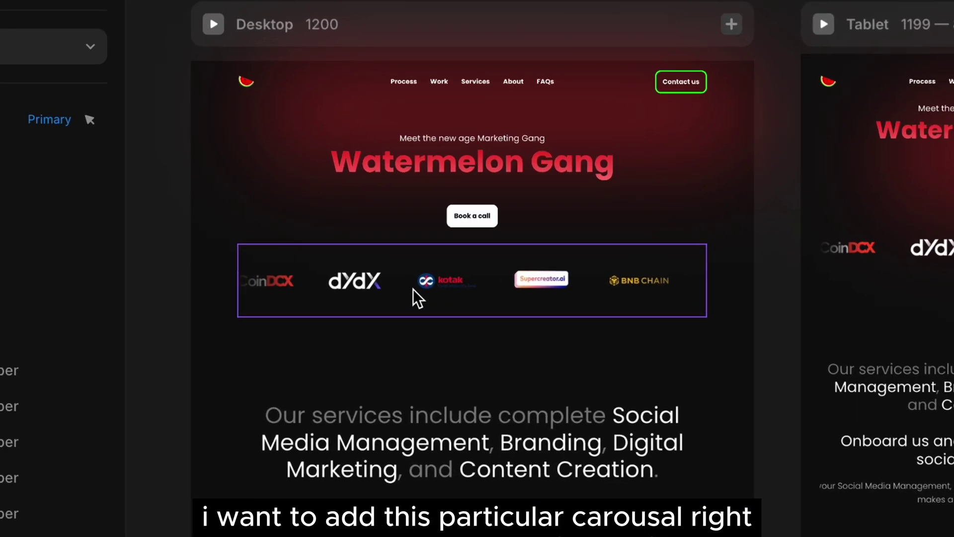
left_click(413, 288)
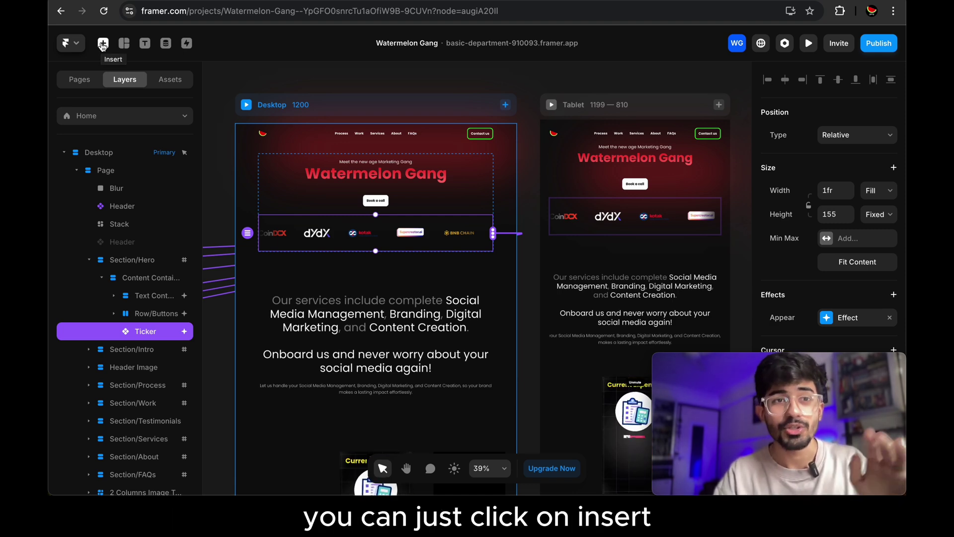
Open the Insert panel and browse the Pages templates down to Sections.
left_click(103, 43)
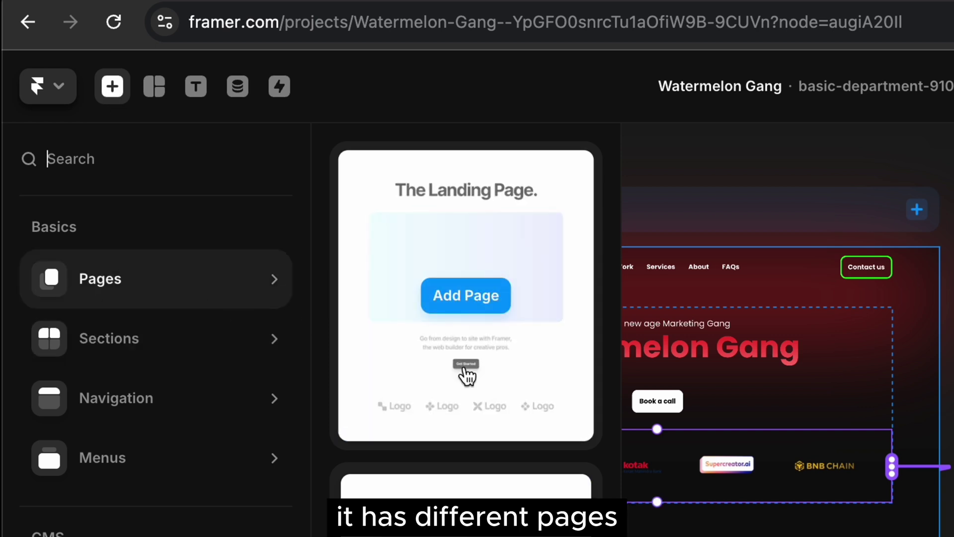
scroll(437, 373, "down", 1)
scroll(466, 310, "down", 10)
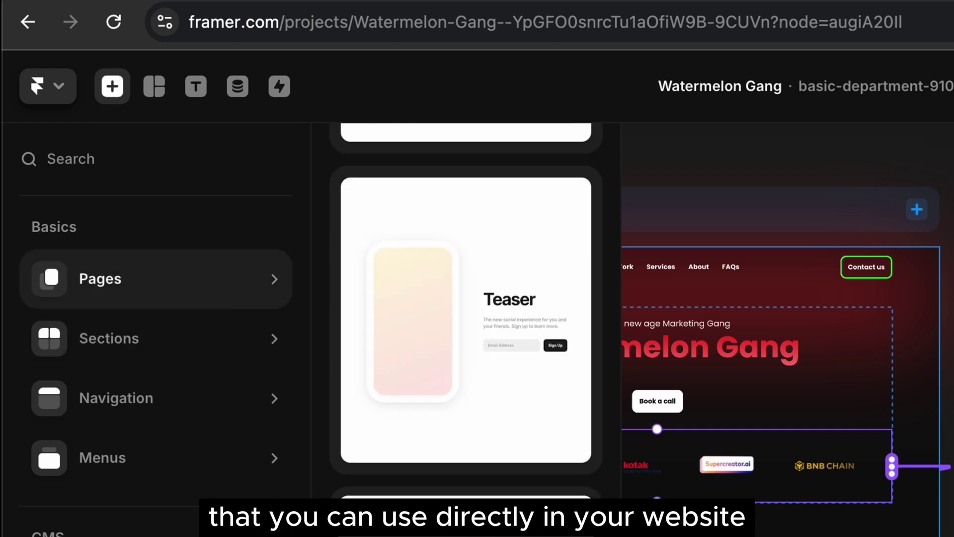
scroll(373, 473, "down", 5)
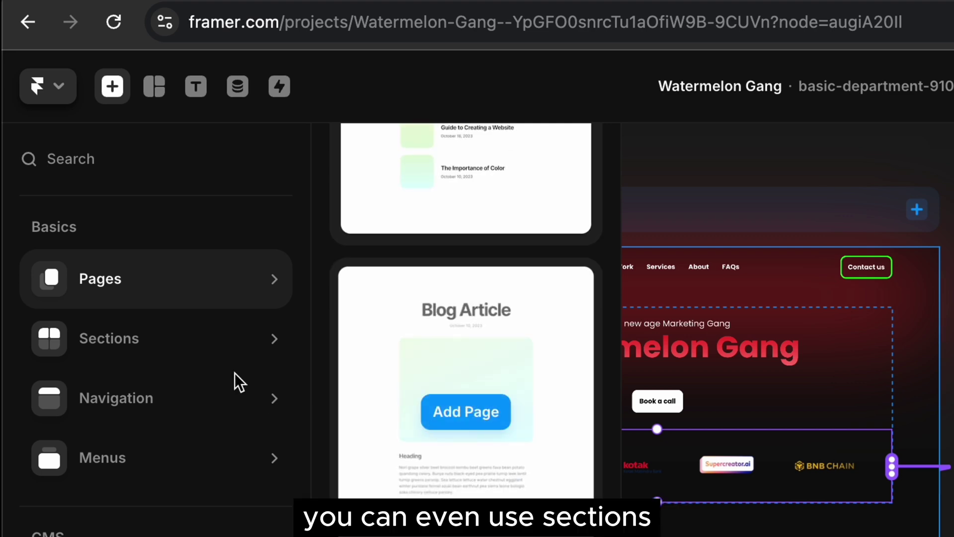
mouse_move(187, 336)
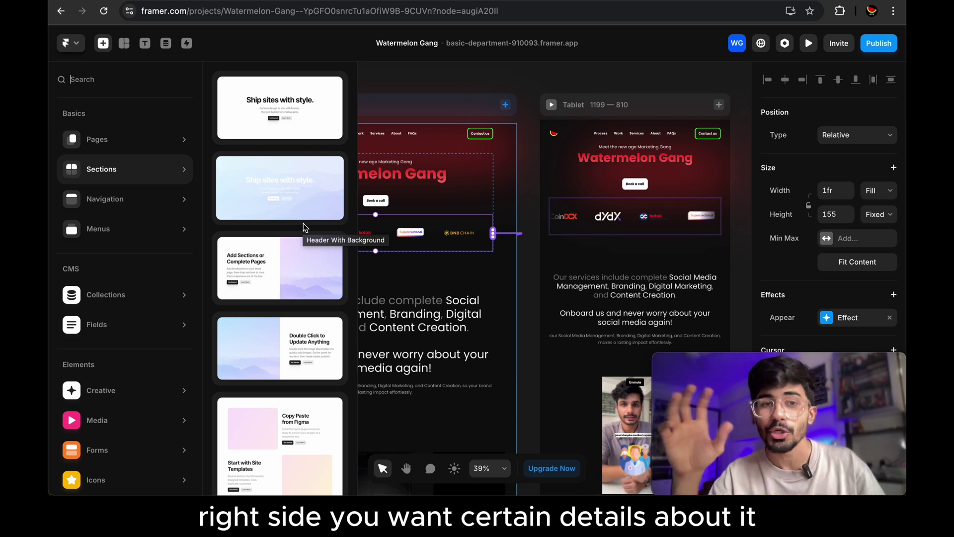
Scroll through the Reviews, Contact, Pricing, FAQ and Trusted by section templates.
scroll(294, 262, "down", 5)
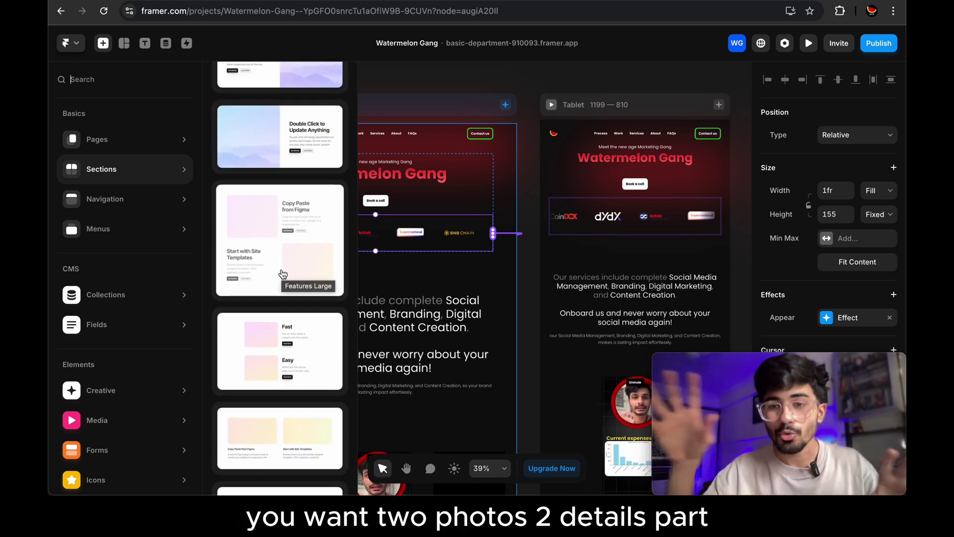
scroll(282, 275, "down", 7)
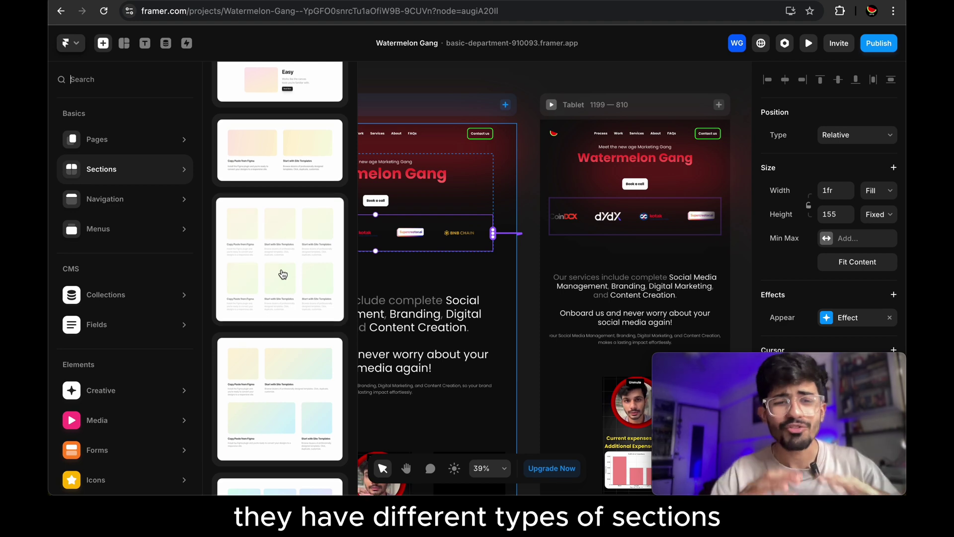
scroll(282, 275, "down", 9)
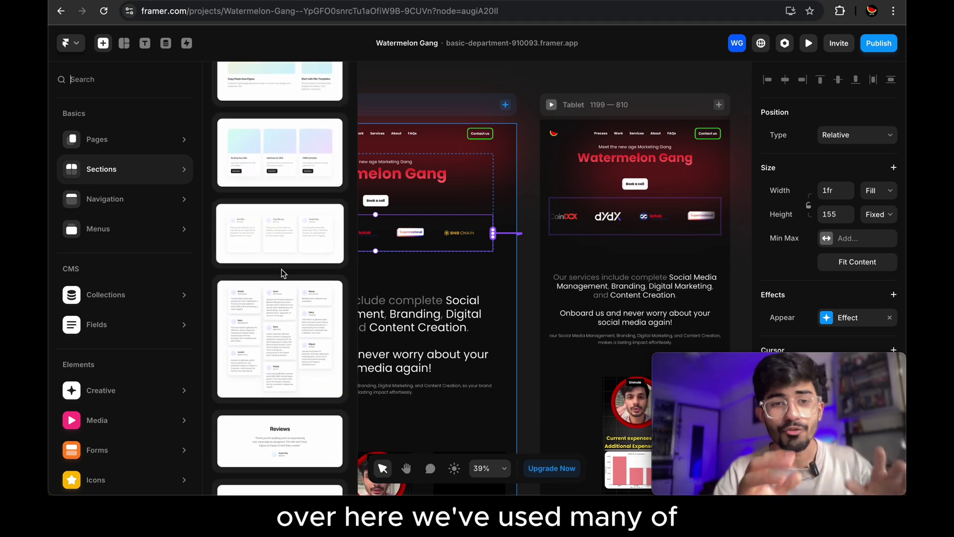
scroll(281, 269, "down", 3)
scroll(457, 321, "down", 10)
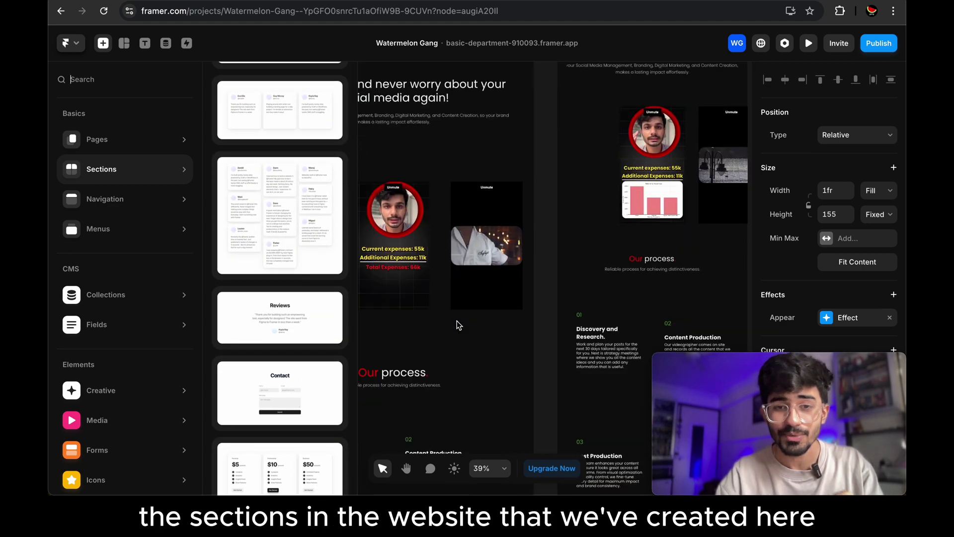
scroll(457, 320, "down", 3)
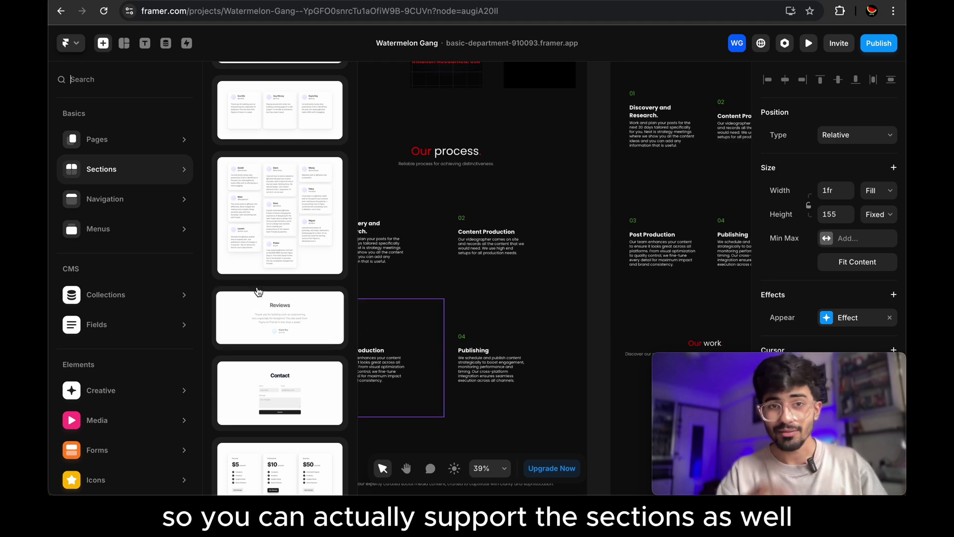
scroll(258, 292, "down", 3)
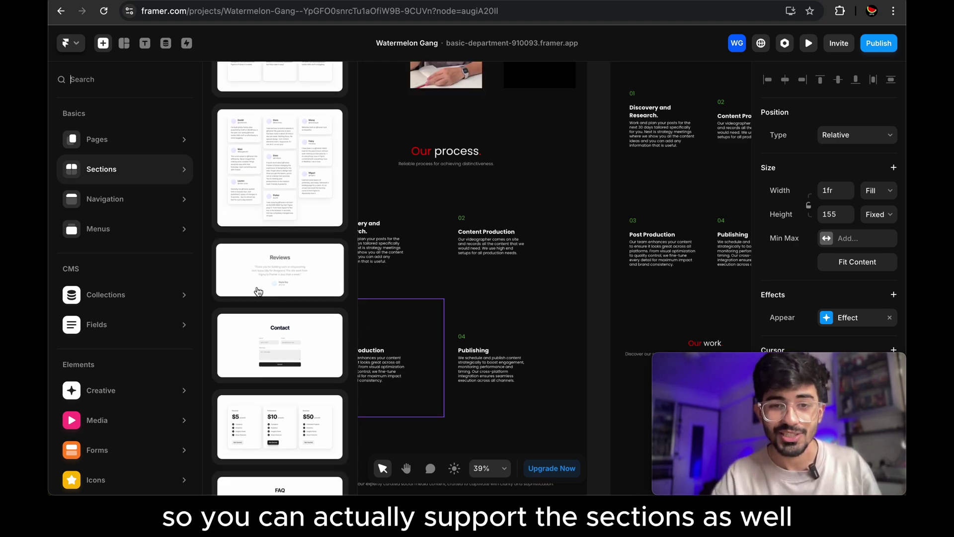
scroll(446, 297, "down", 15)
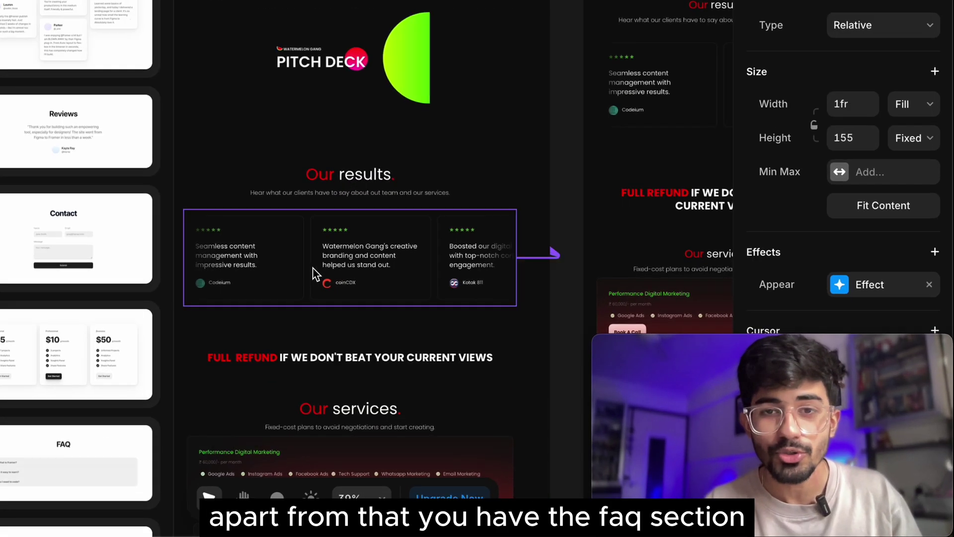
scroll(456, 314, "down", 12)
scroll(313, 274, "down", 10)
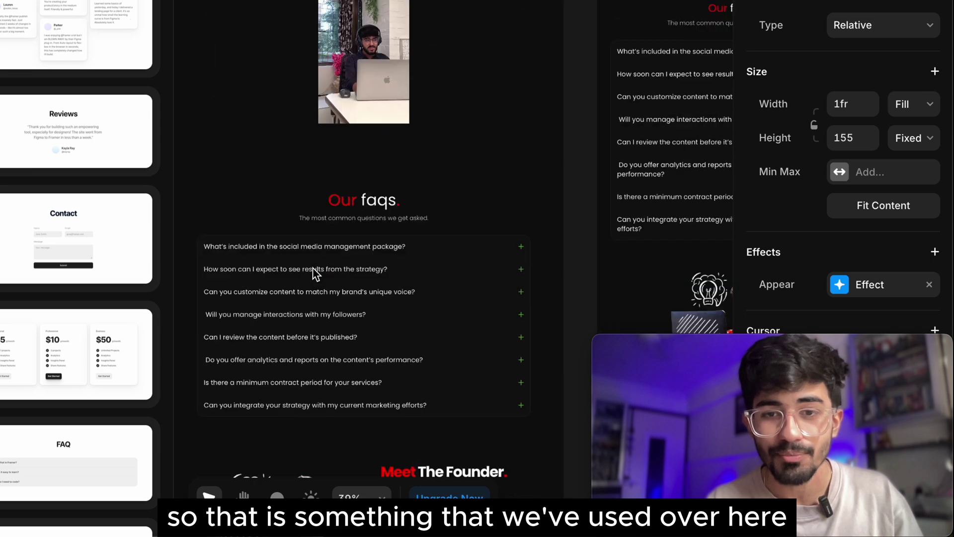
scroll(24, 395, "down", 2)
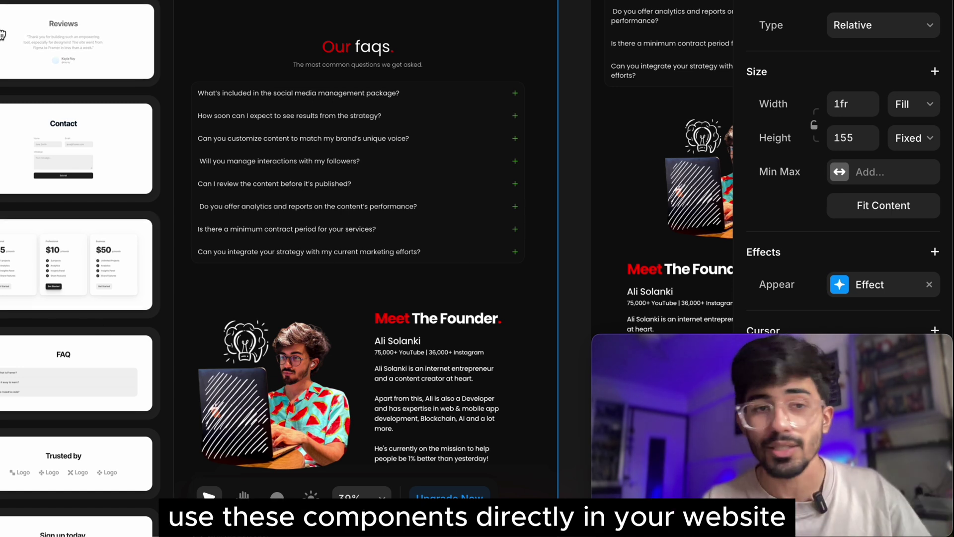
Browse the Navigation and Menus components, then view the CMS Collections and Fields options.
scroll(3, 35, "down", 10)
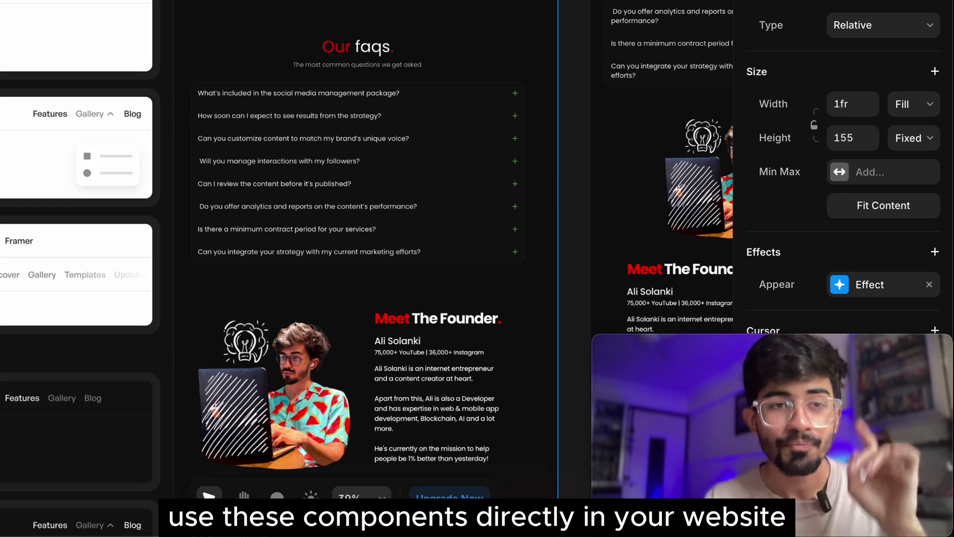
scroll(86, 69, "down", 5)
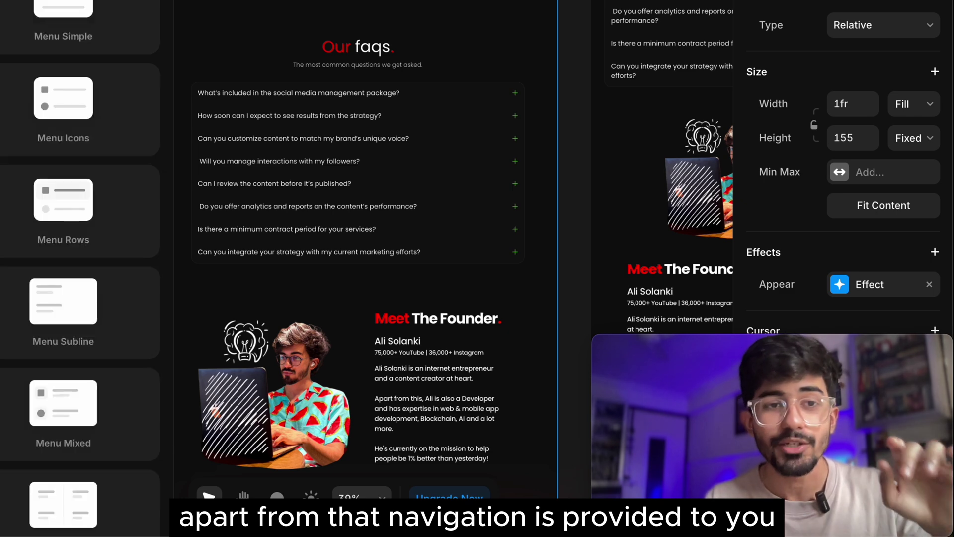
mouse_move(0, 250)
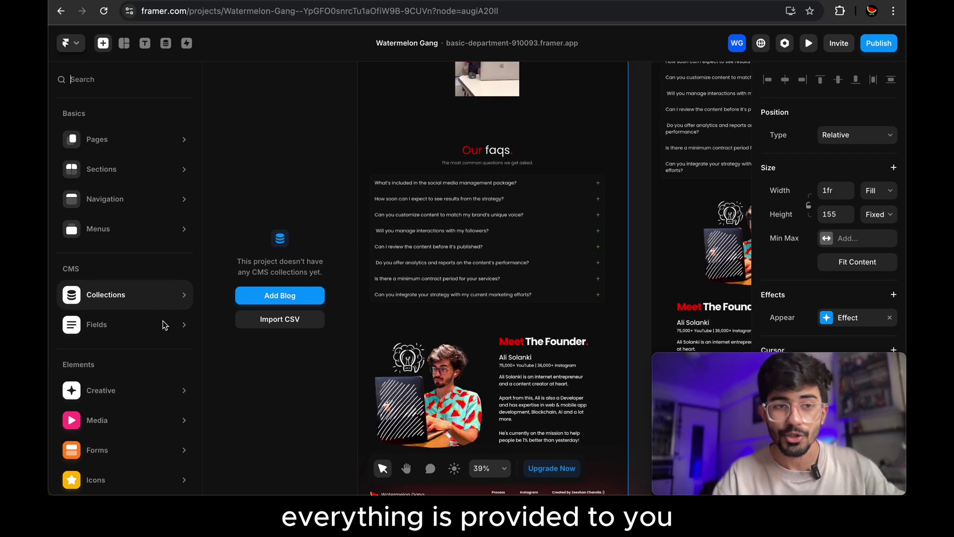
mouse_move(161, 338)
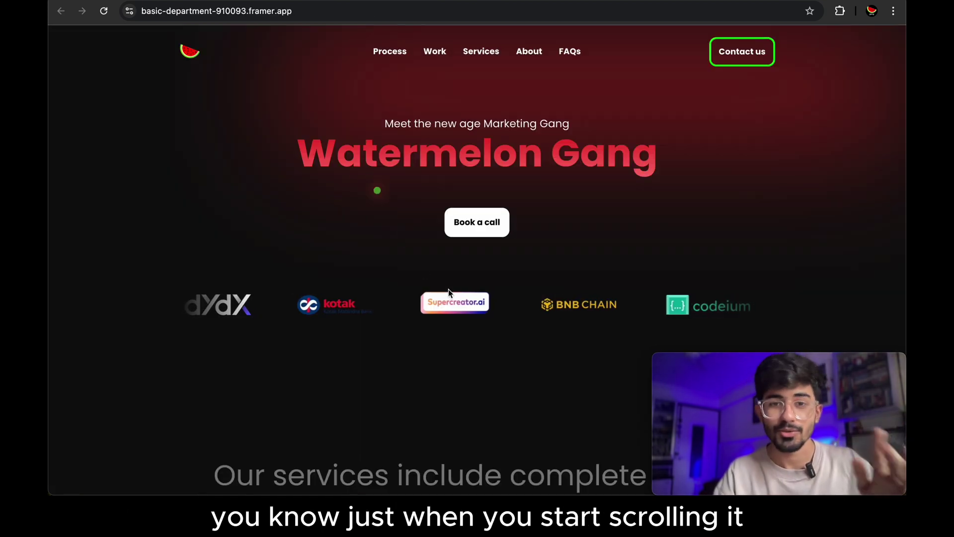
Scroll the live framer.app site from the hero through process, work, results, pricing and team to the FAQs.
scroll(449, 288, "down", 8)
scroll(448, 288, "down", 12)
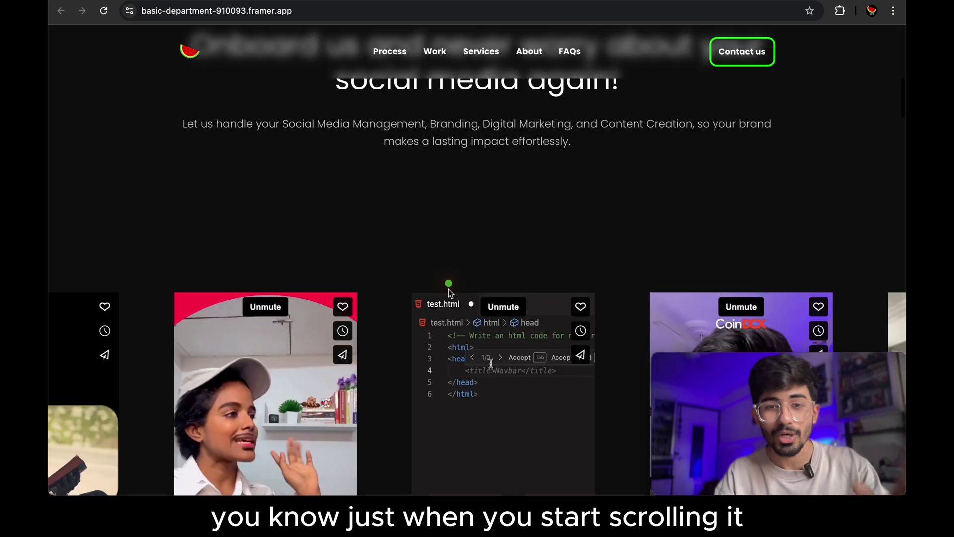
scroll(448, 288, "down", 5)
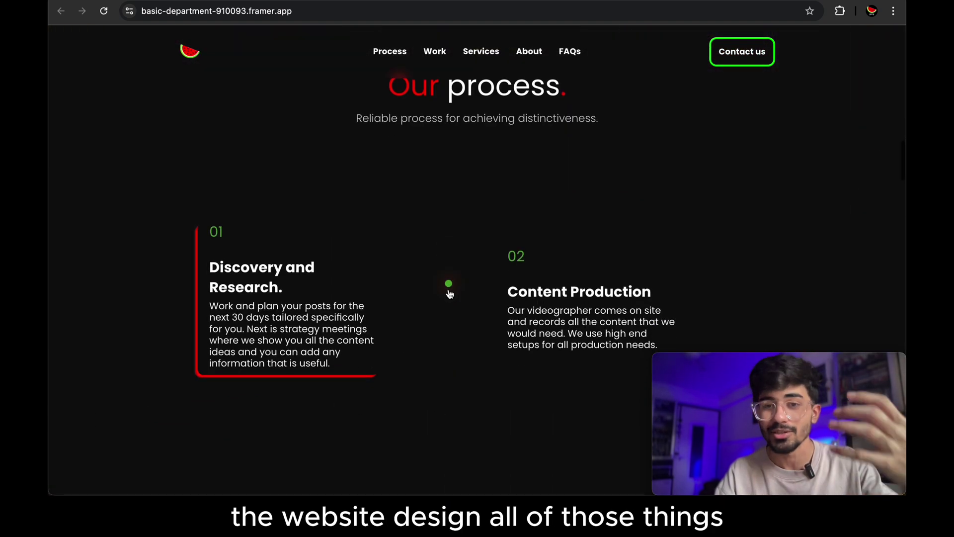
scroll(340, 248, "down", 10)
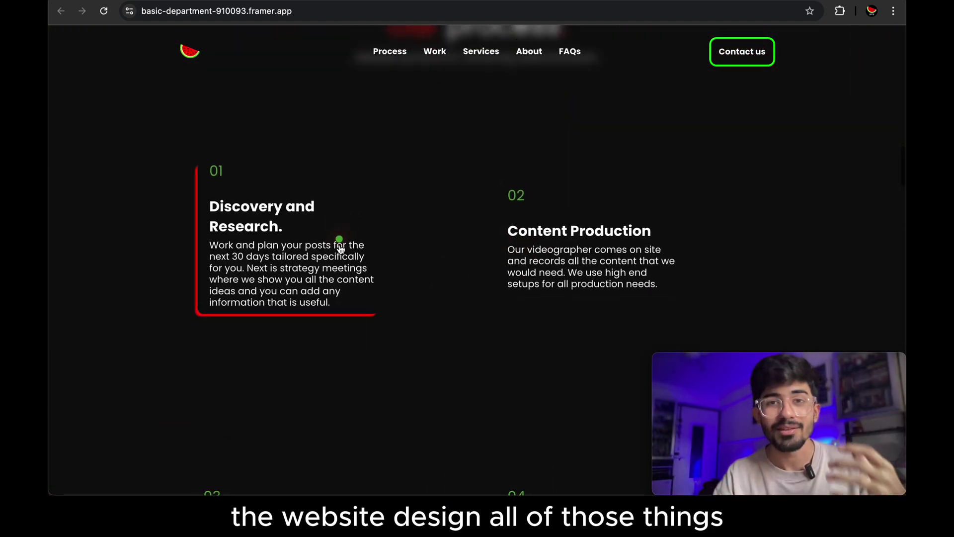
scroll(340, 249, "down", 1)
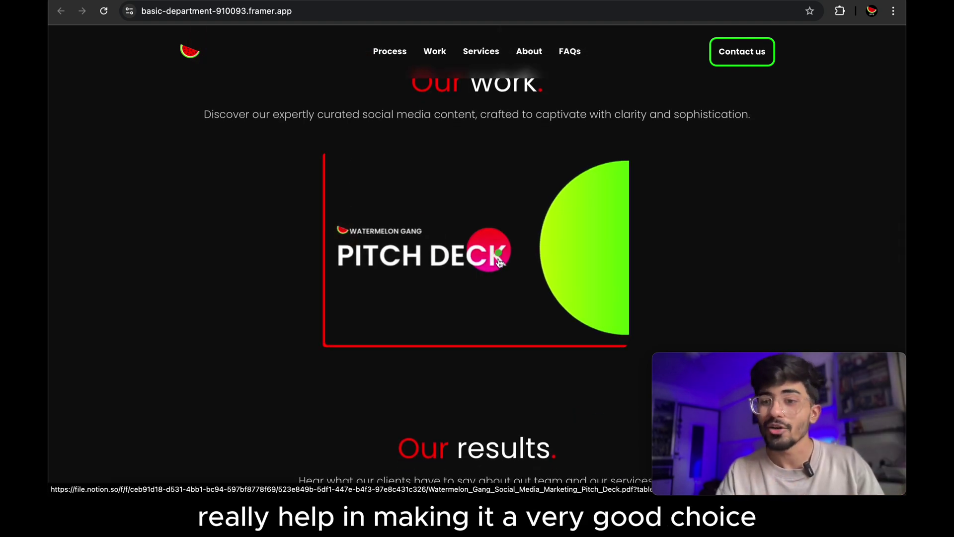
scroll(499, 262, "down", 6)
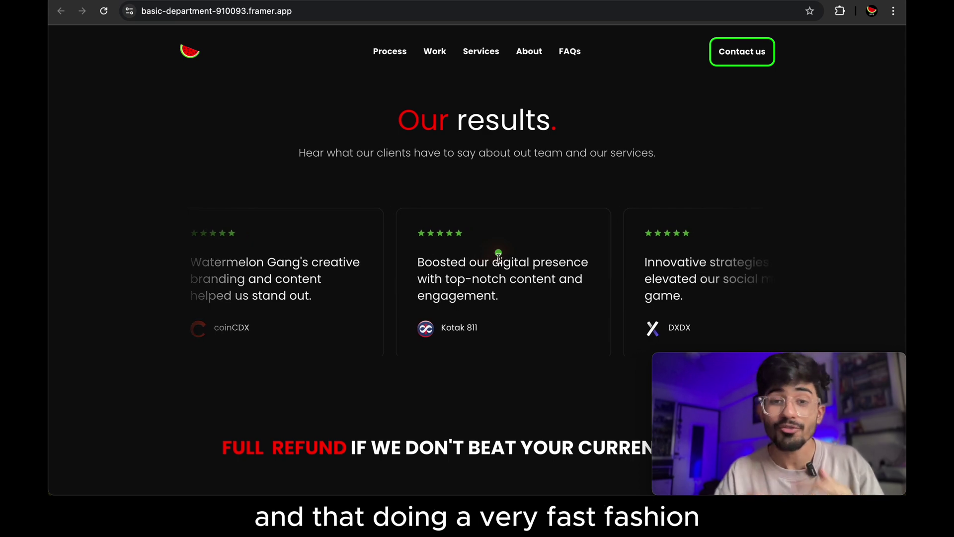
scroll(499, 258, "down", 10)
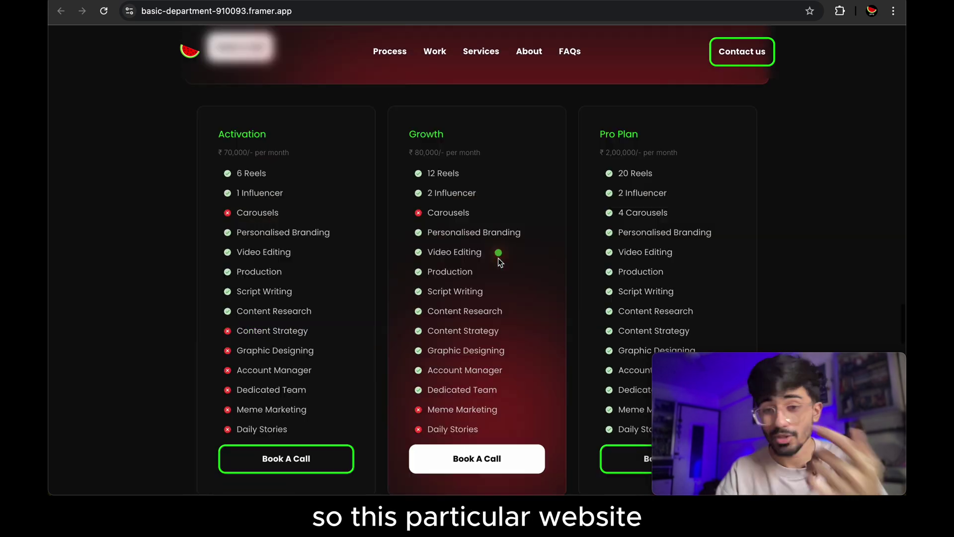
scroll(498, 258, "down", 5)
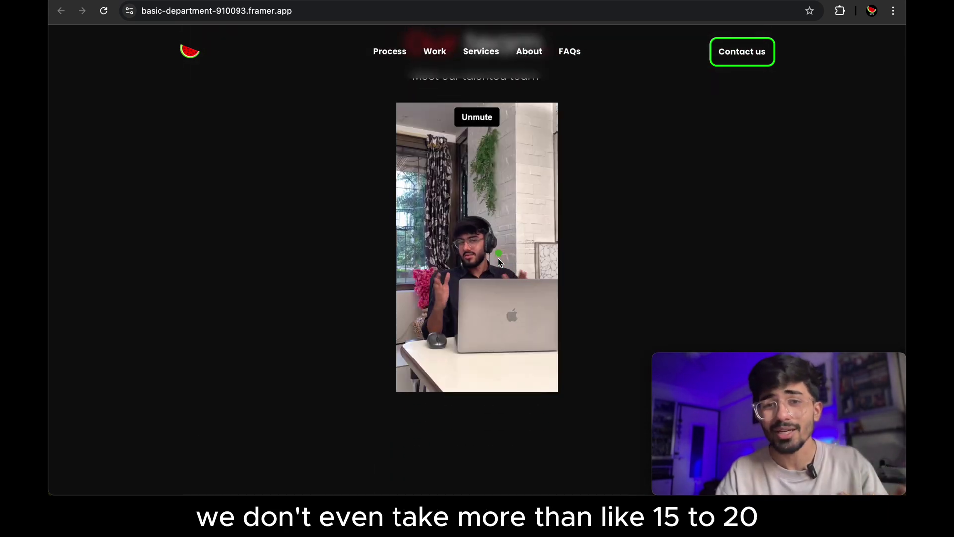
scroll(498, 258, "down", 5)
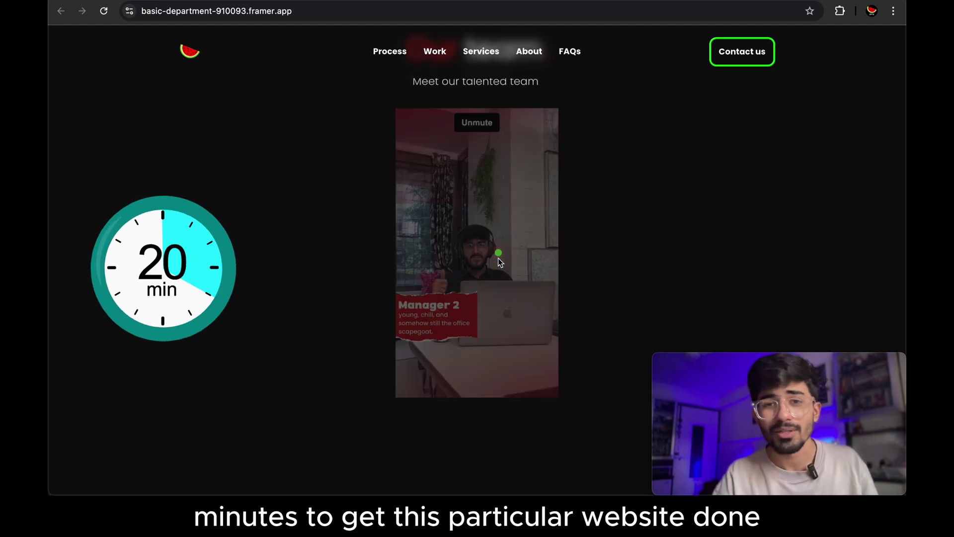
scroll(498, 258, "down", 5)
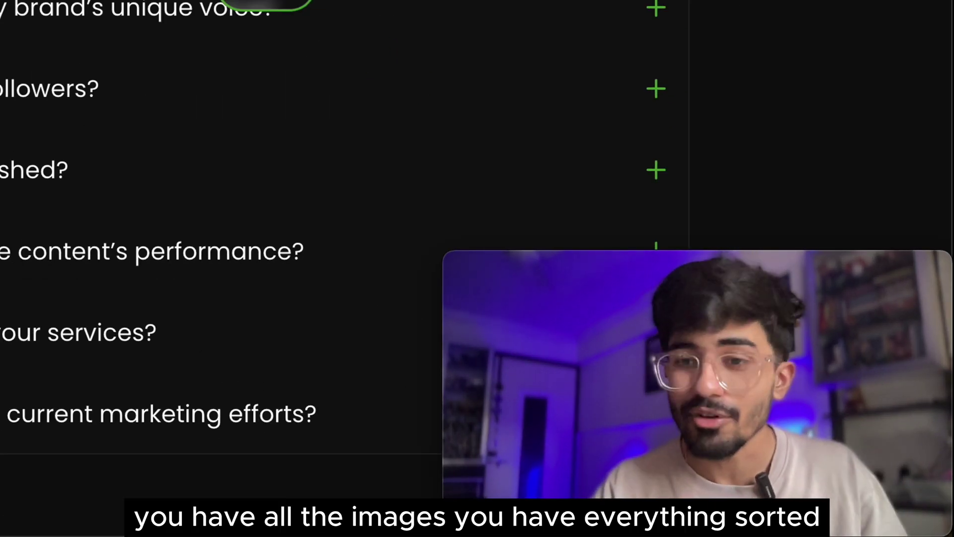
Scroll the live site past the founder bio down to the footer.
scroll(318, 199, "down", 10)
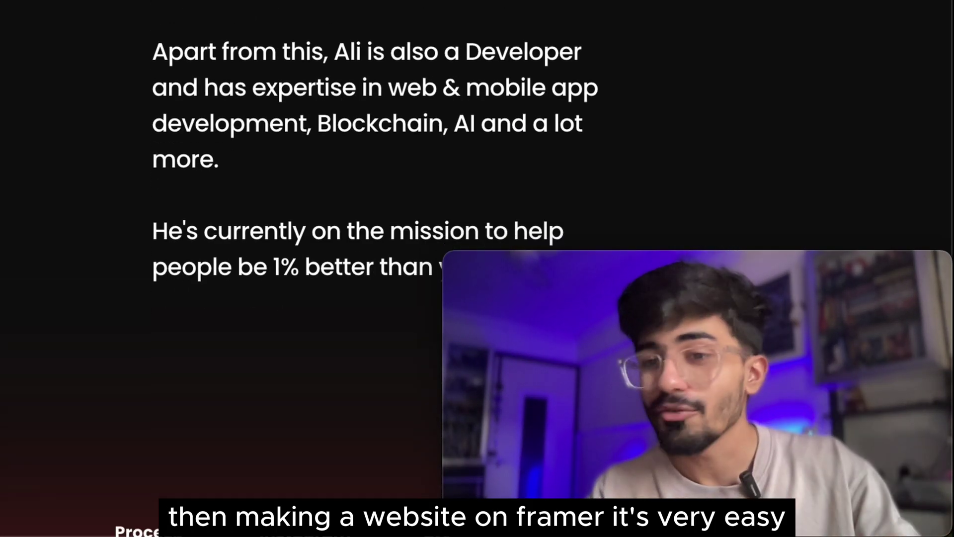
scroll(318, 249, "down", 5)
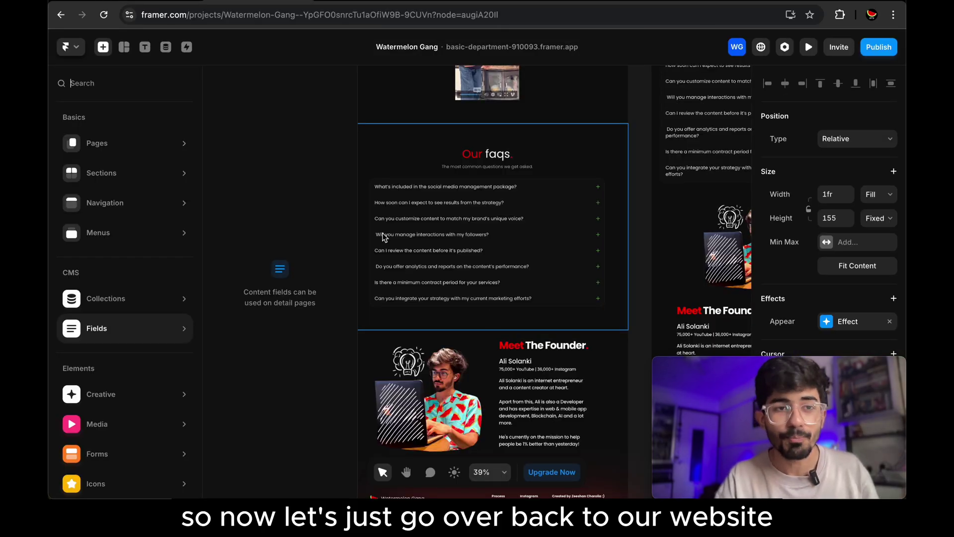
Browse the Forms and Creative elements like Countdown, Wave Pattern and Noise Pattern, down to Media.
scroll(153, 363, "down", 2)
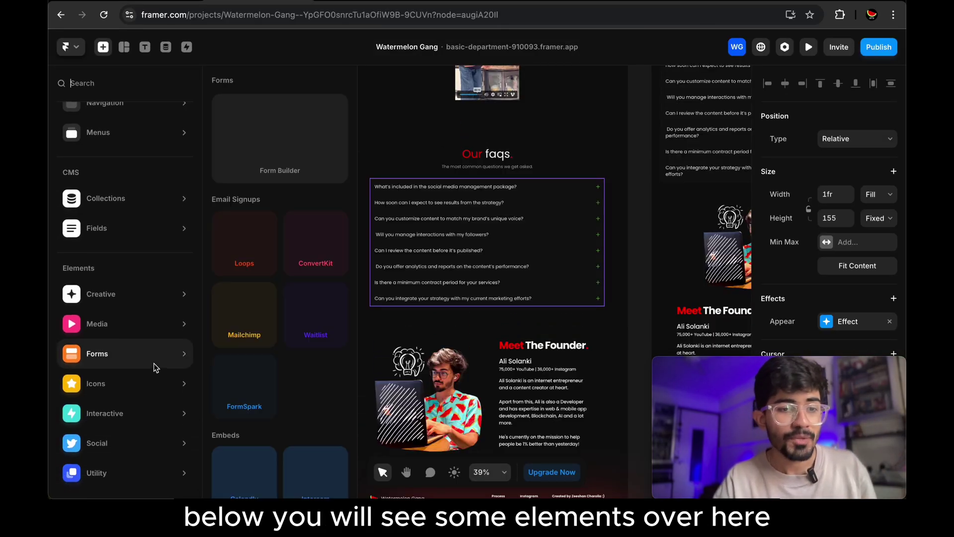
mouse_move(129, 307)
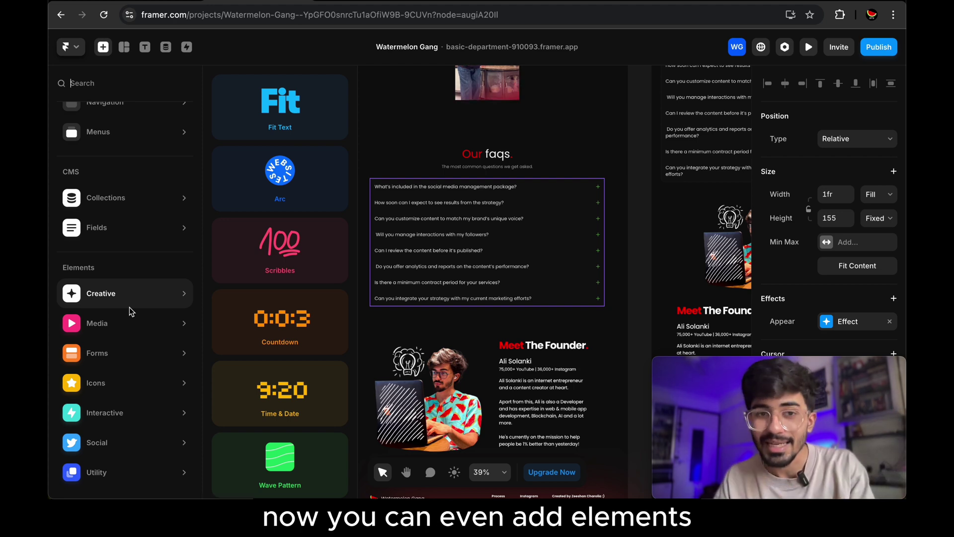
scroll(290, 304, "down", 2)
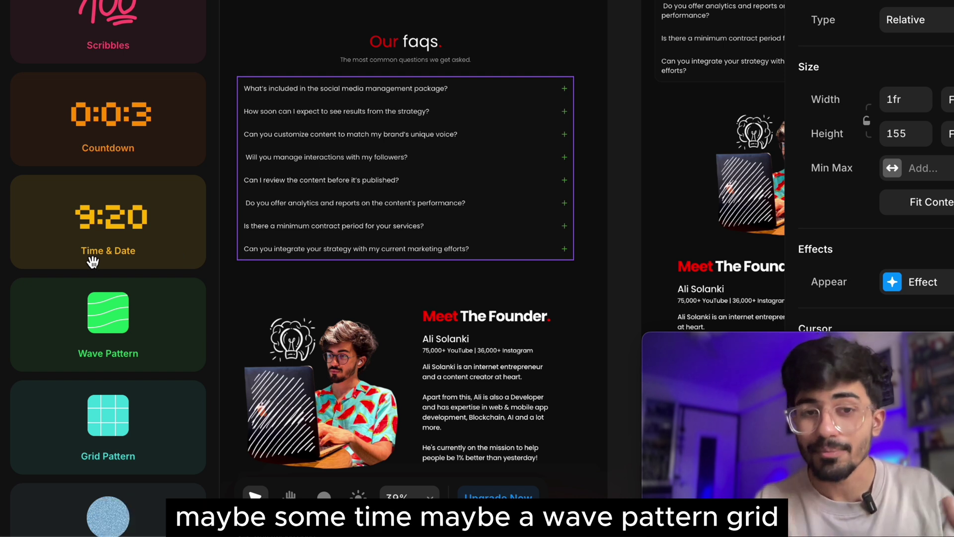
scroll(92, 261, "down", 1)
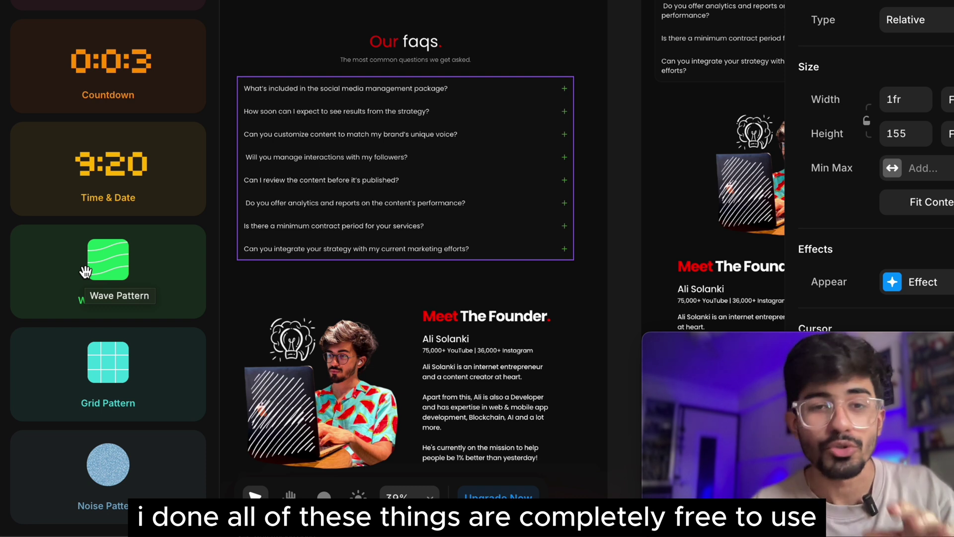
scroll(85, 272, "down", 15)
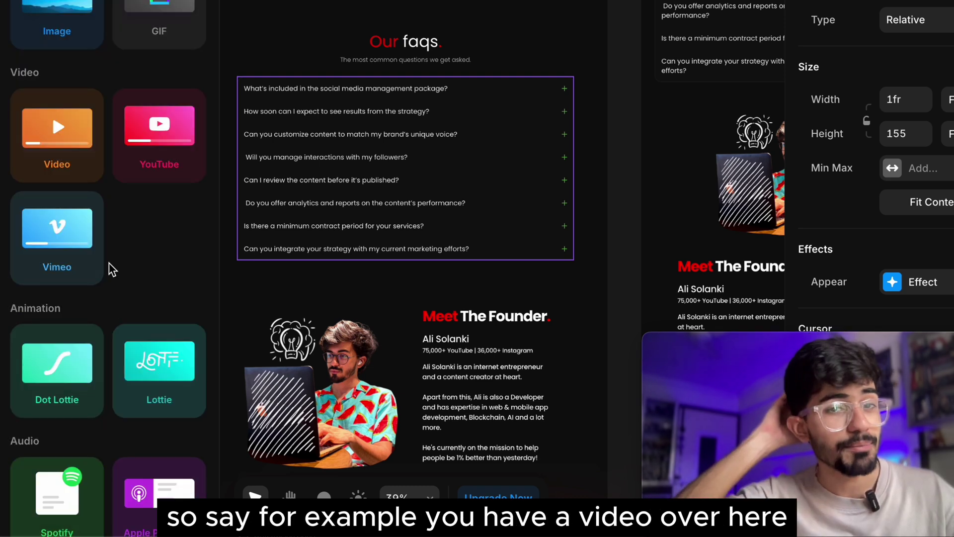
Look over Video, YouTube, Lottie, Spotify and Apple Music, then Form Builder and Email Signups.
scroll(513, 171, "up", 5)
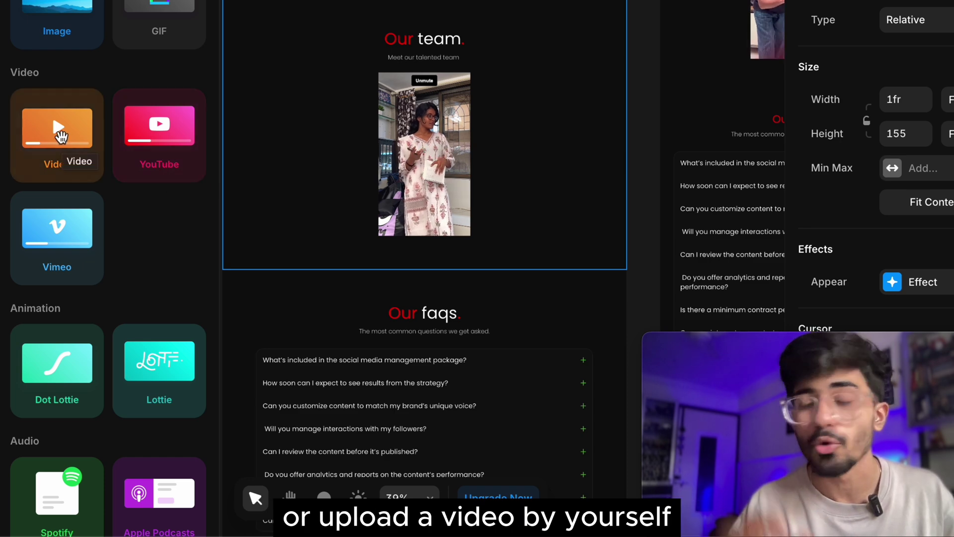
scroll(154, 258, "down", 5)
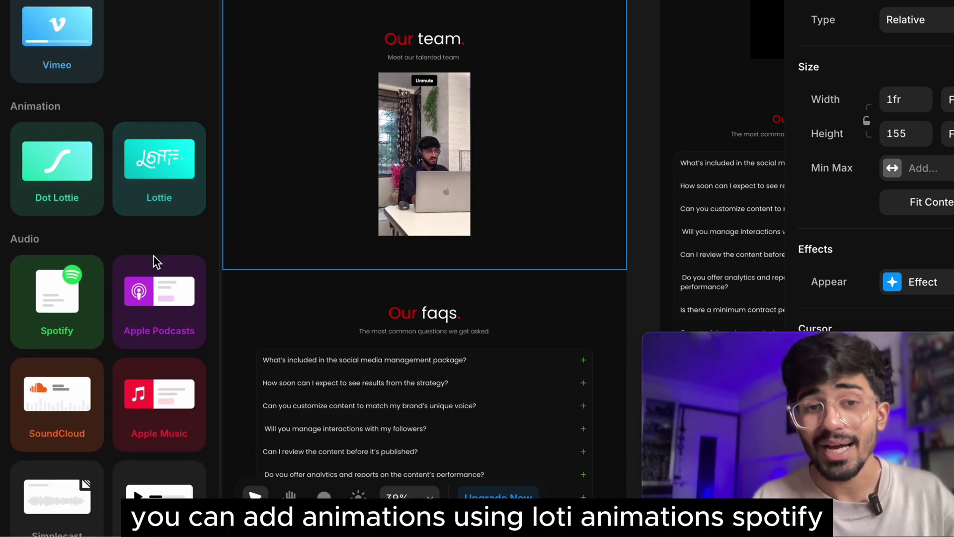
scroll(166, 196, "down", 1)
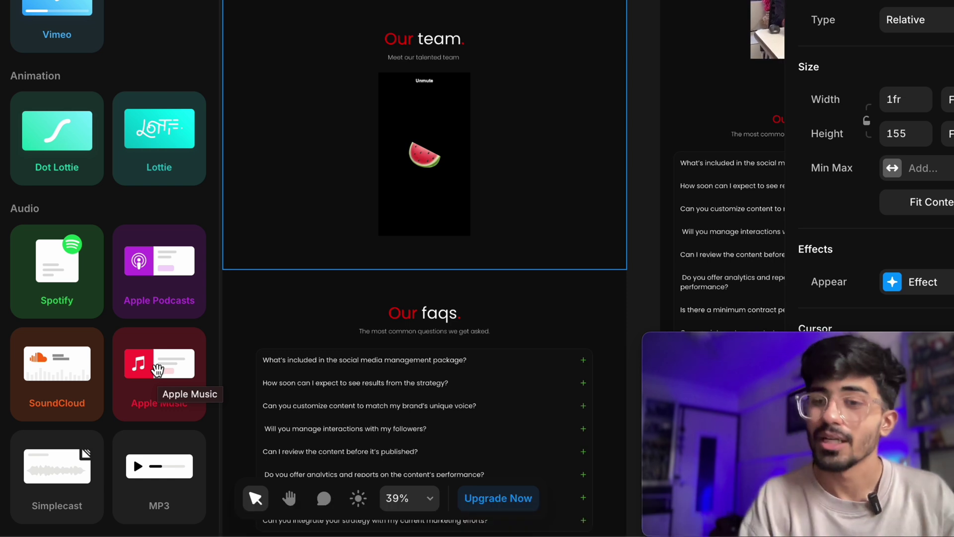
scroll(157, 371, "down", 10)
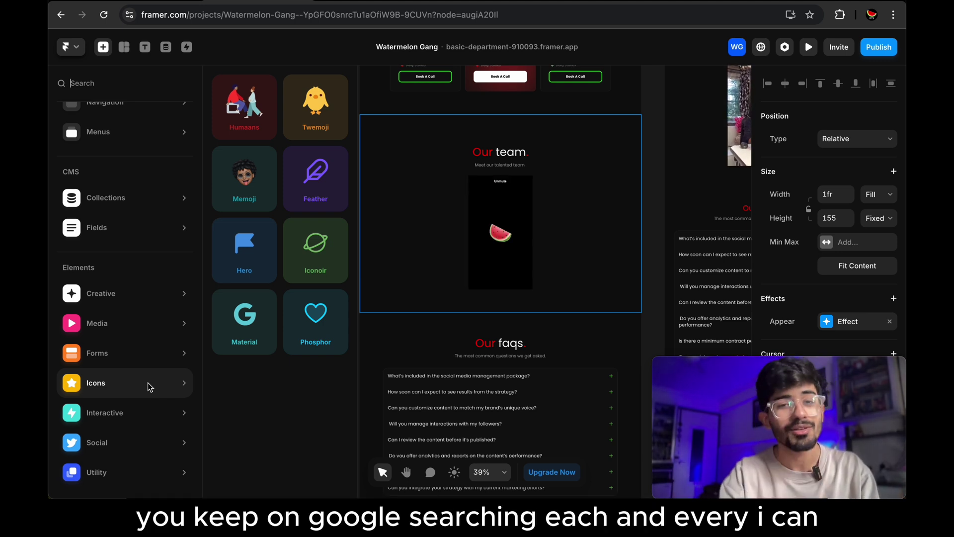
Show the Interactive components such as Ticker, Slideshow and Carousel after viewing the icon sets.
mouse_move(147, 420)
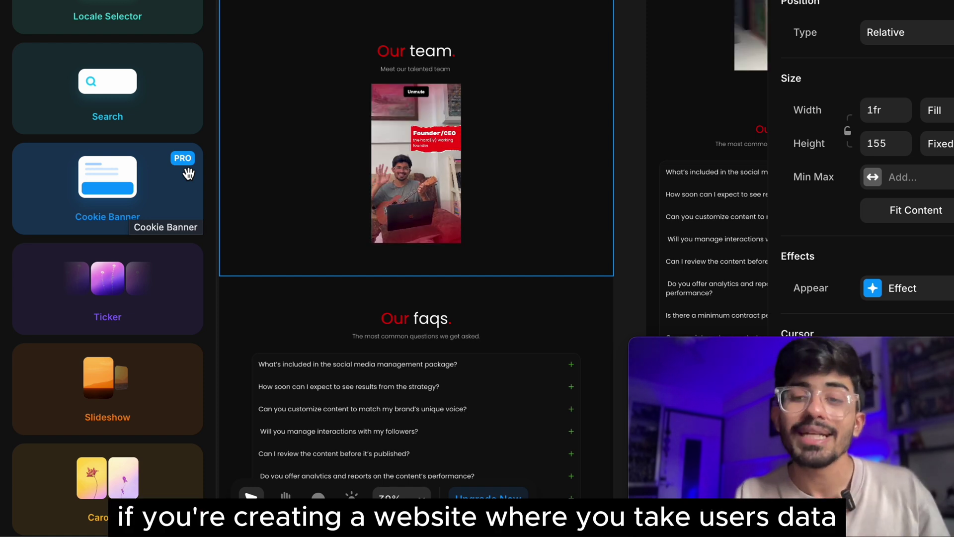
Bring the hero's logo ticker strip into view on the canvas as a Ticker example.
scroll(188, 173, "down", 1)
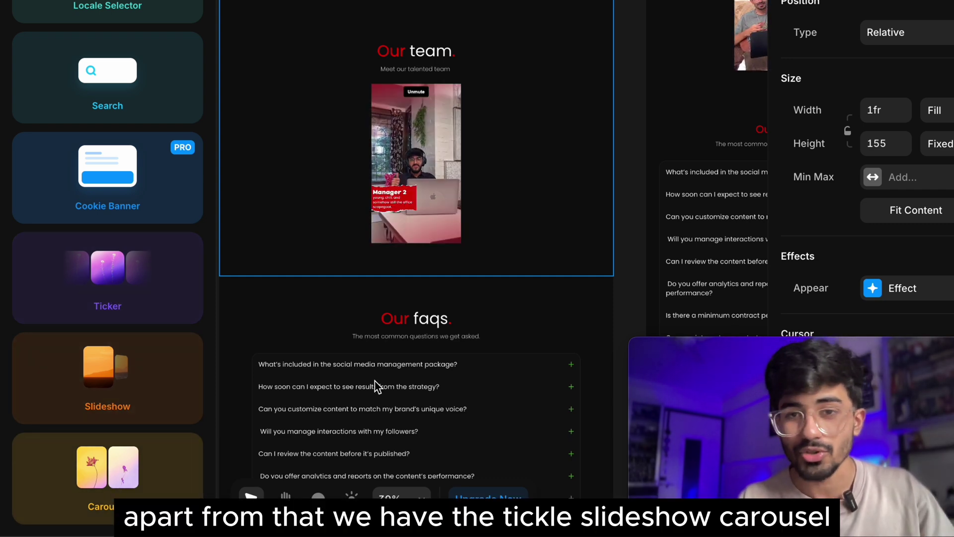
scroll(375, 383, "down", 10)
scroll(374, 381, "up", 10)
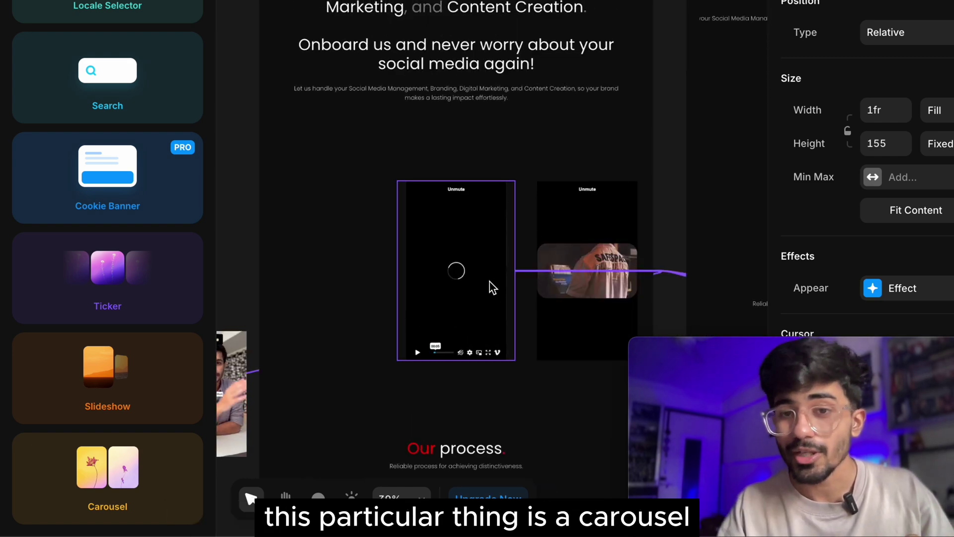
scroll(490, 281, "up", 2)
scroll(490, 281, "up", 10)
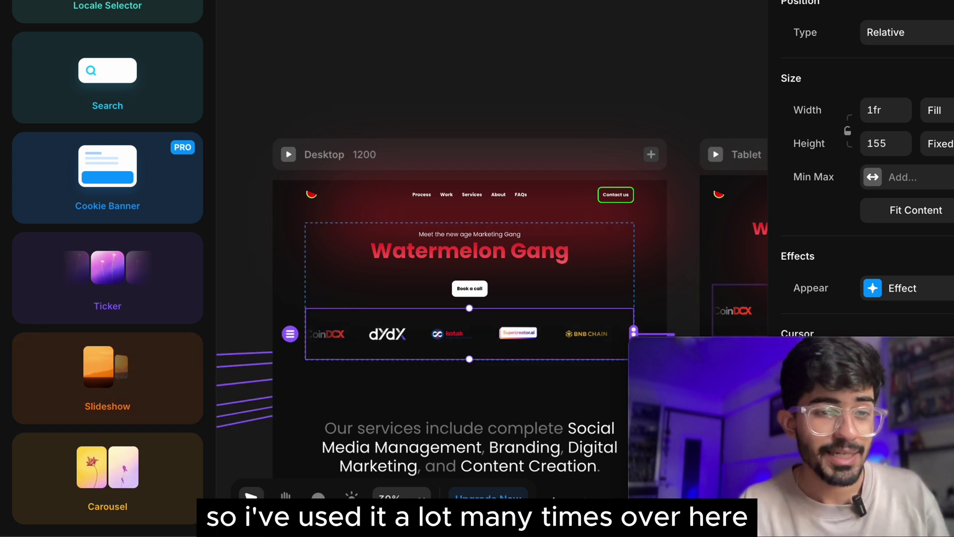
mouse_move(0, 463)
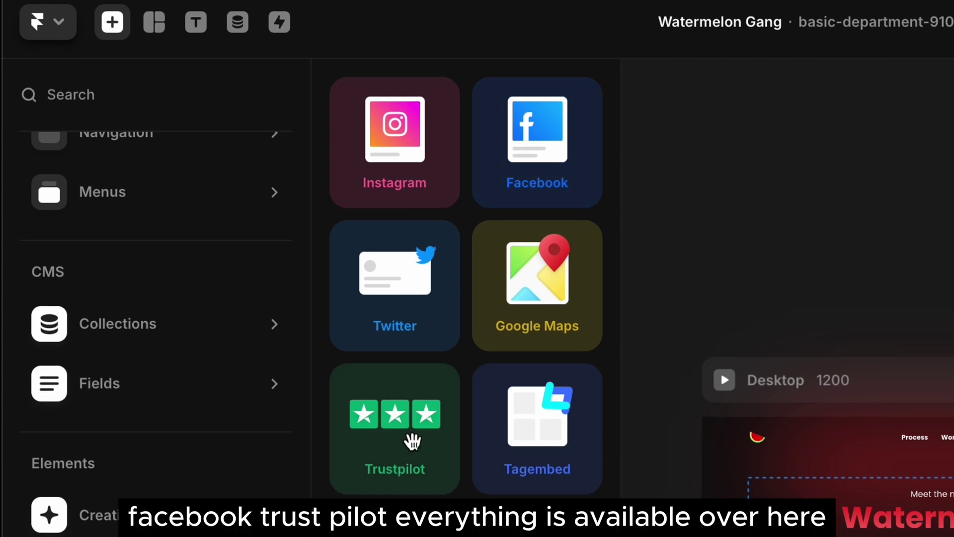
Show the Utility elements such as Lemon Squeezy and Gumroad.
left_click(190, 536)
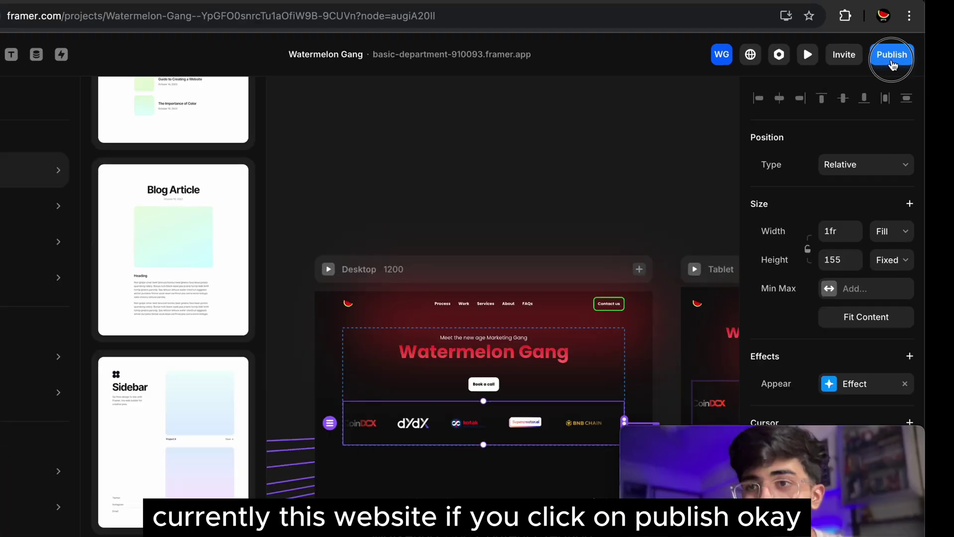
Open the published framer.app site from the Publish menu and select its web address.
left_click(892, 55)
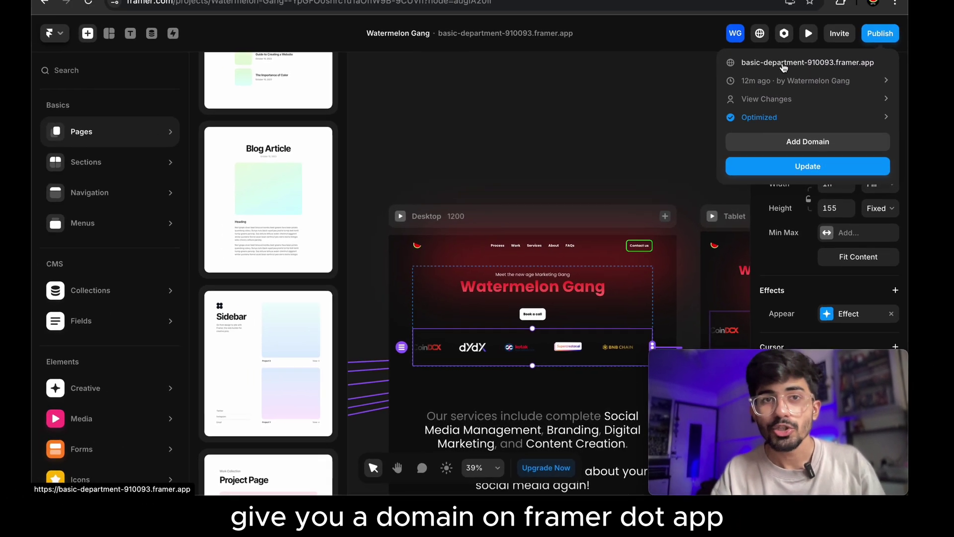
left_click(785, 64)
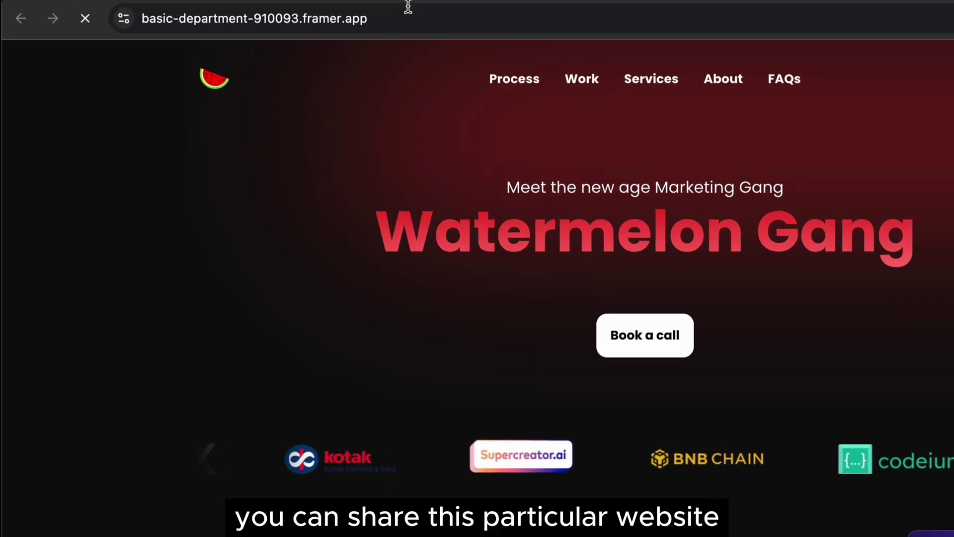
left_click(310, 10)
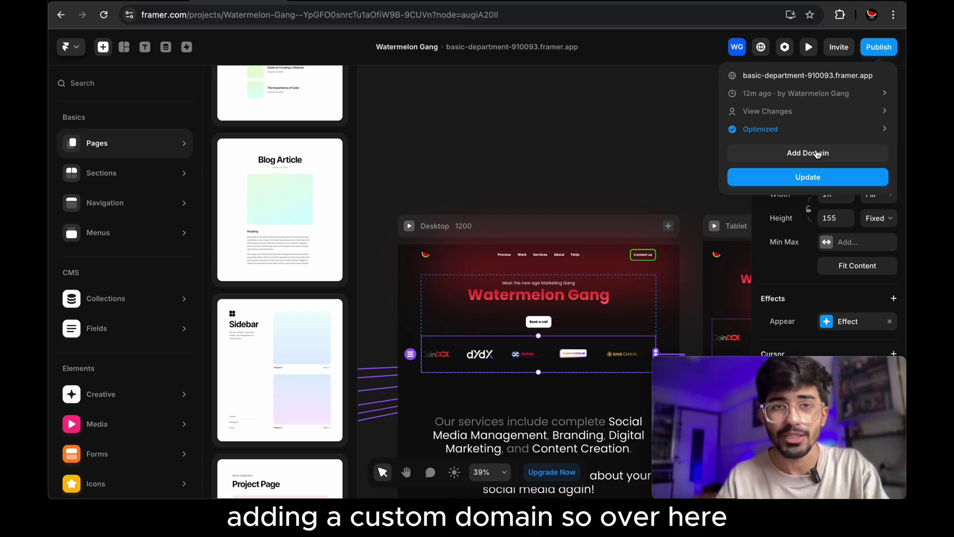
Select the live site's address, then open Add Domain and scroll to the Custom Domain section.
left_click(818, 154)
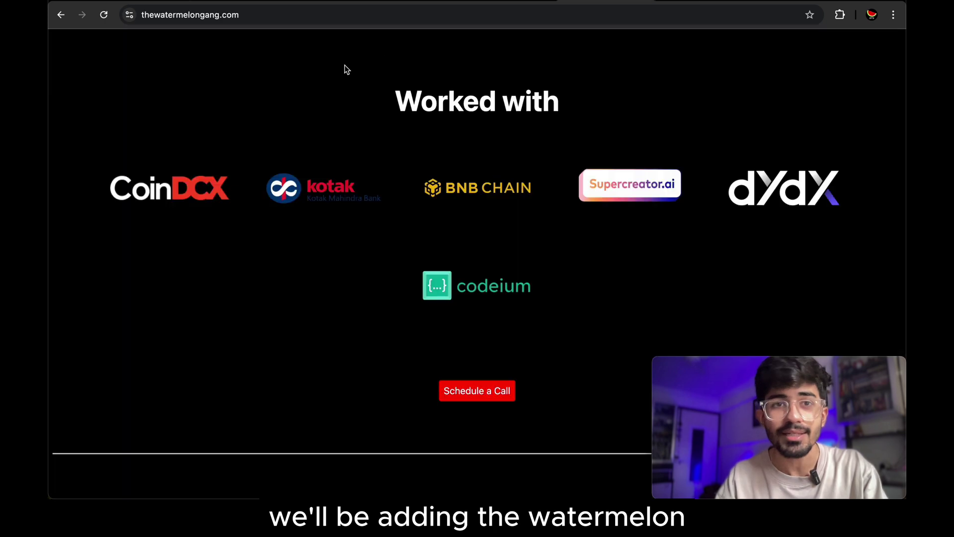
left_click(264, 19)
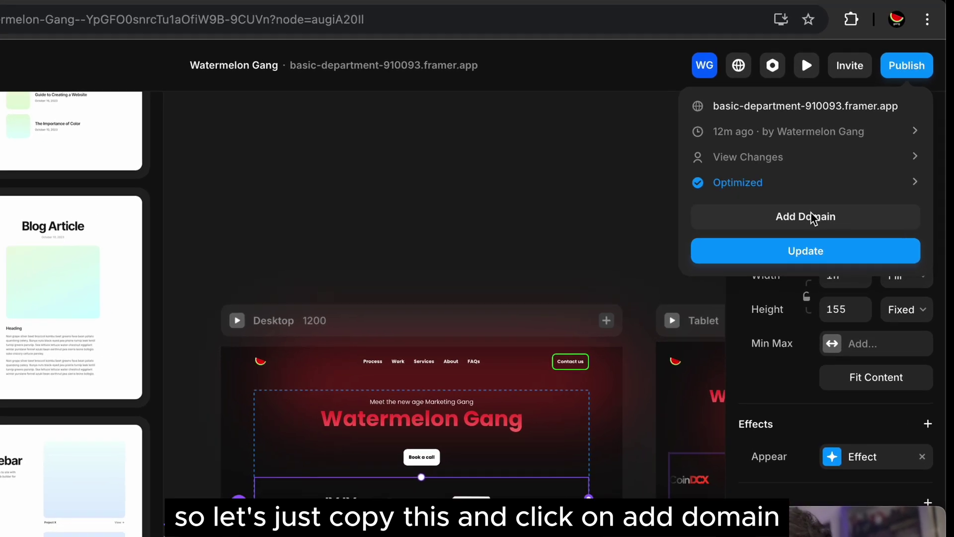
left_click(815, 154)
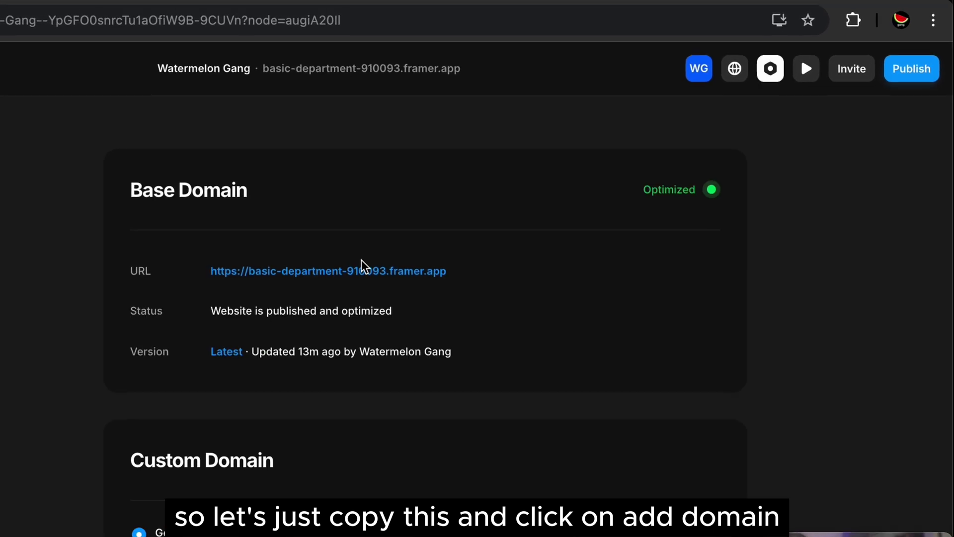
scroll(344, 328, "down", 4)
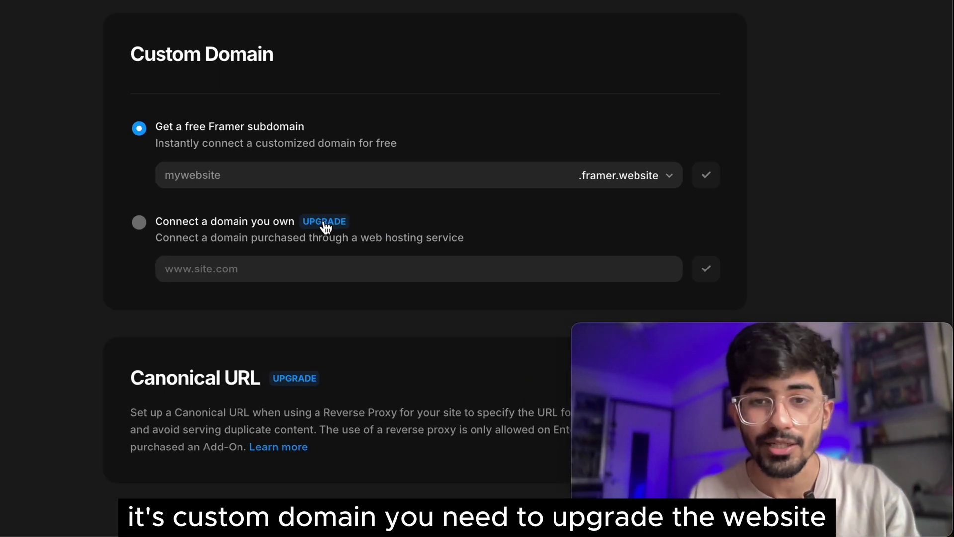
Open Framer's upgrade site plan options to unlock owned domains.
left_click(324, 221)
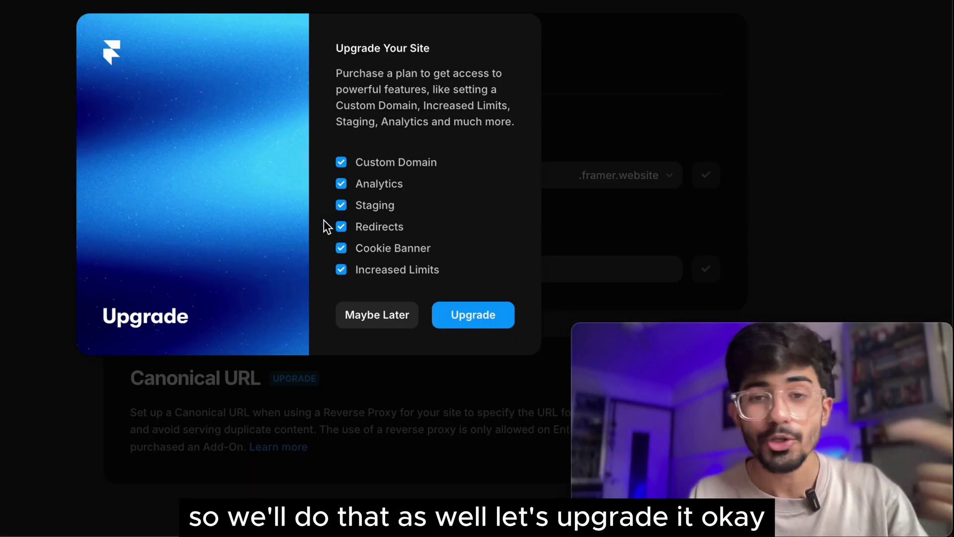
left_click(479, 318)
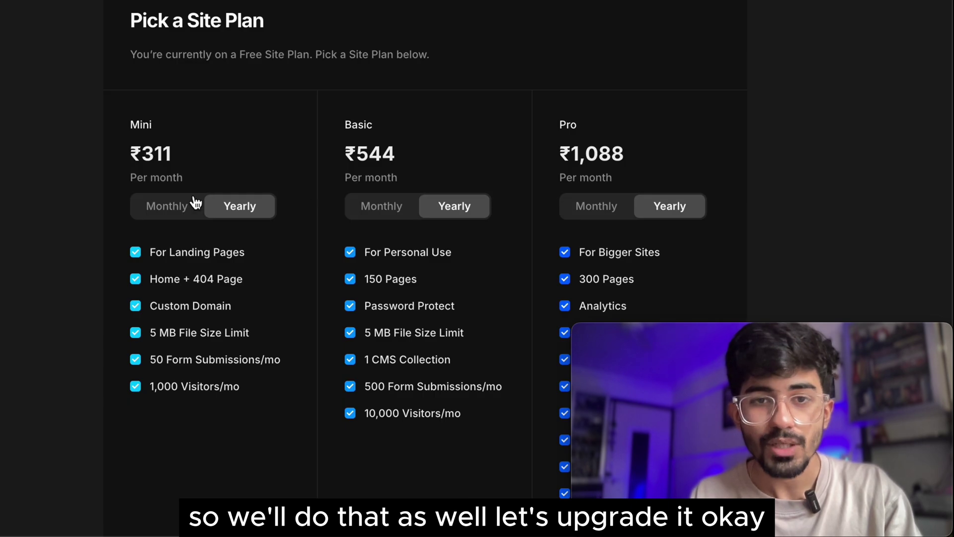
scroll(195, 203, "down", 1)
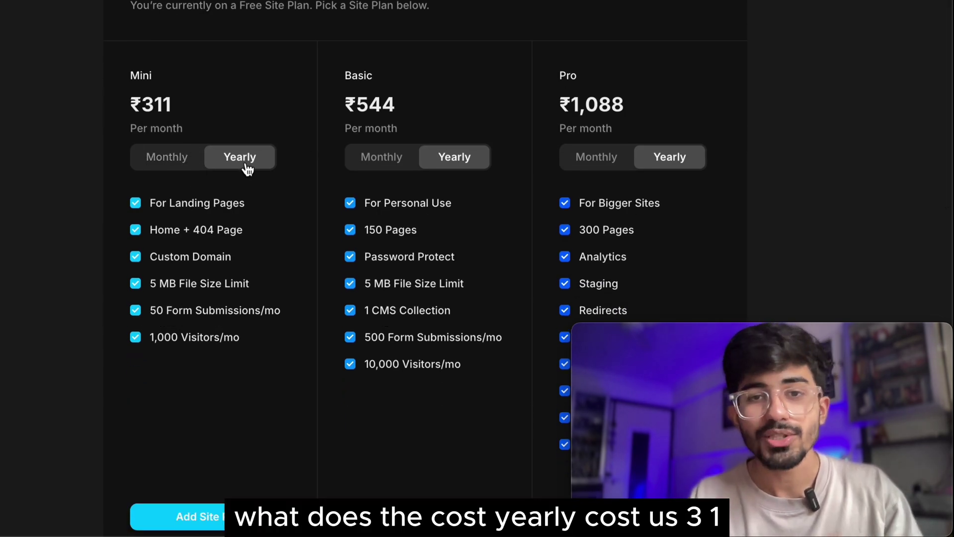
Compare monthly and yearly plan prices, settle on yearly billing, and scroll to Pick a Workspace Plan.
left_click(160, 156)
scroll(250, 260, "down", 1)
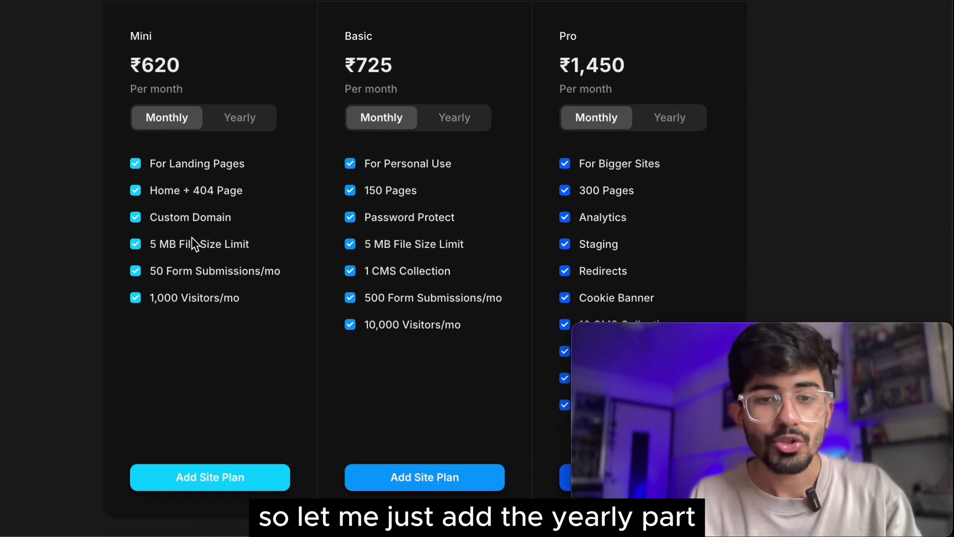
scroll(192, 237, "down", 3)
scroll(191, 237, "up", 1)
left_click(242, 20)
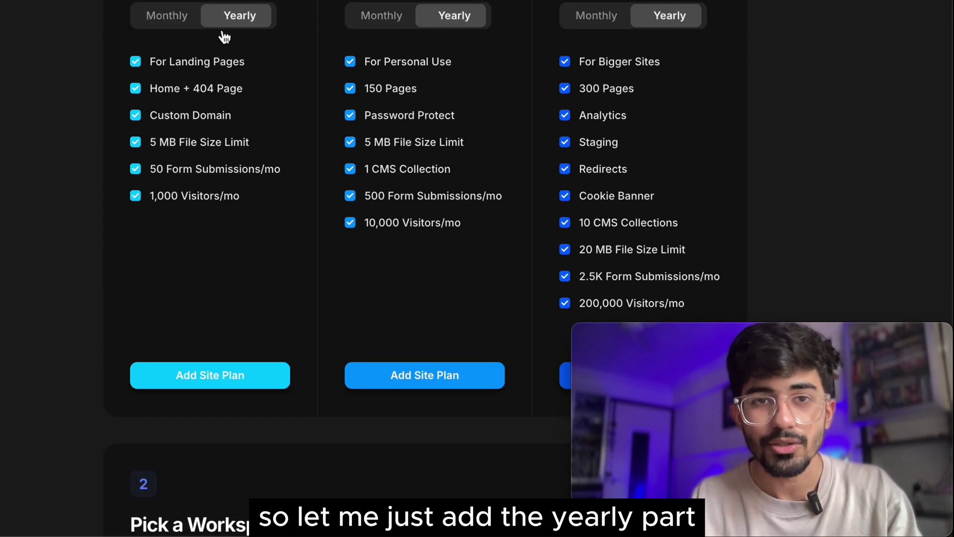
scroll(191, 154, "down", 1)
scroll(197, 337, "down", 10)
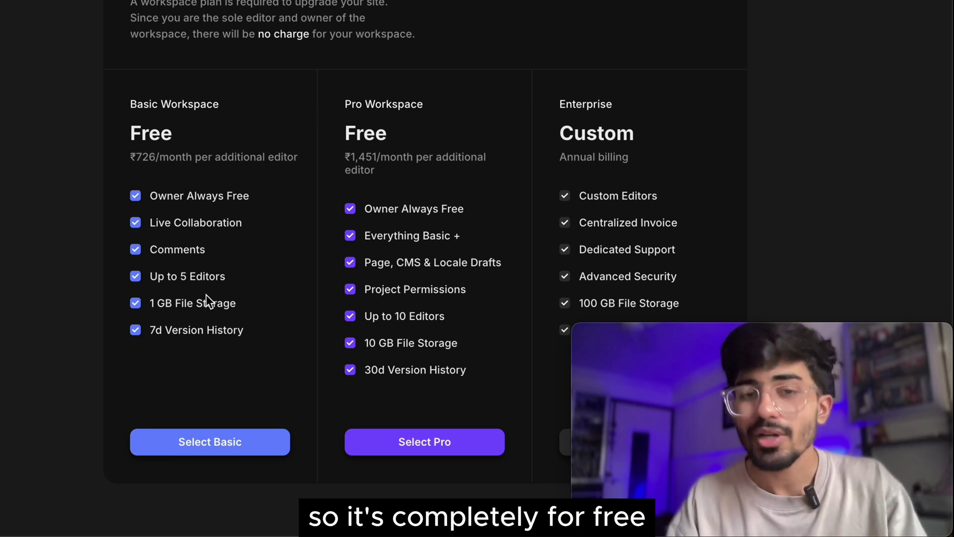
Choose the free Basic workspace and complete the ₹3,730 yearly Mini Site checkout.
left_click(225, 439)
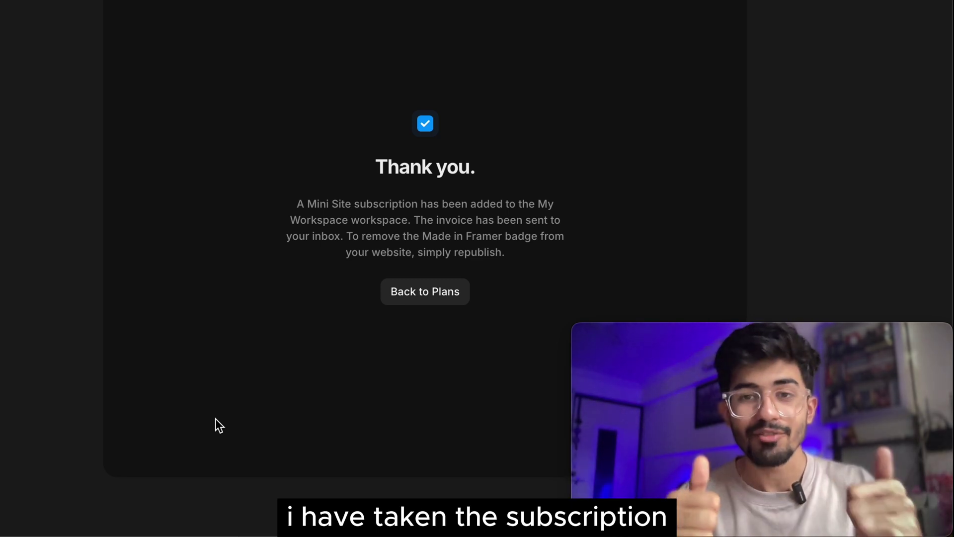
Connect owned domain thewatermelongang.com and view the required A and www CNAME records.
left_click(426, 294)
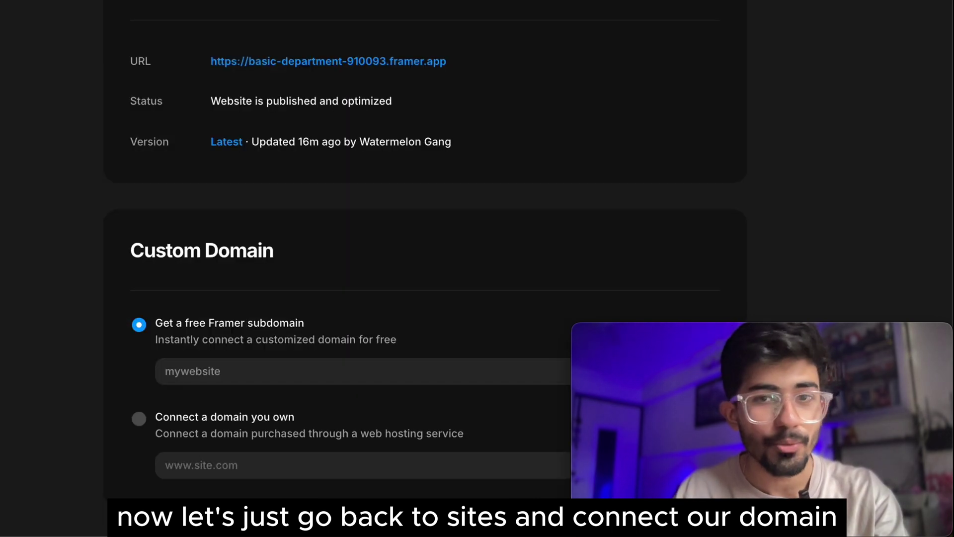
scroll(446, 285, "down", 3)
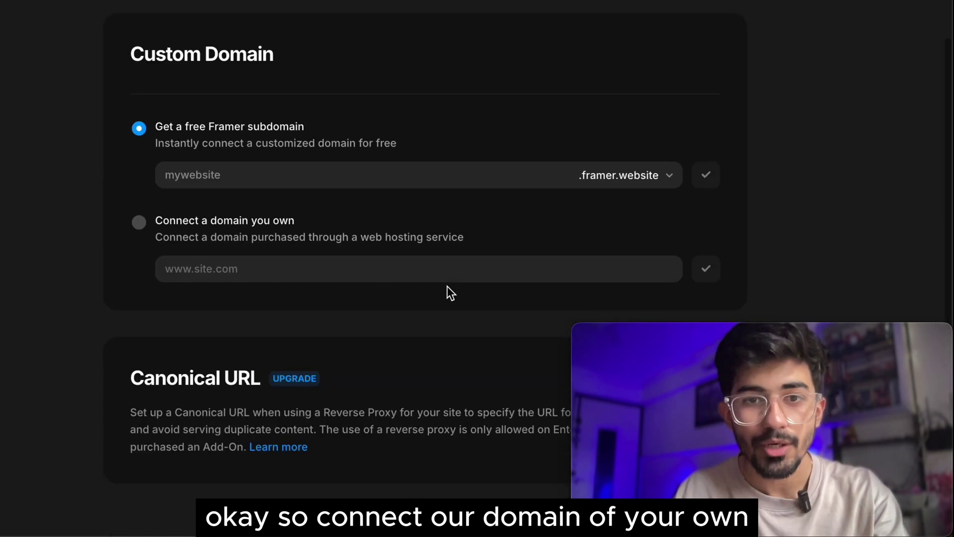
left_click(140, 222)
left_click(250, 271)
type("thewatermelongang.com")
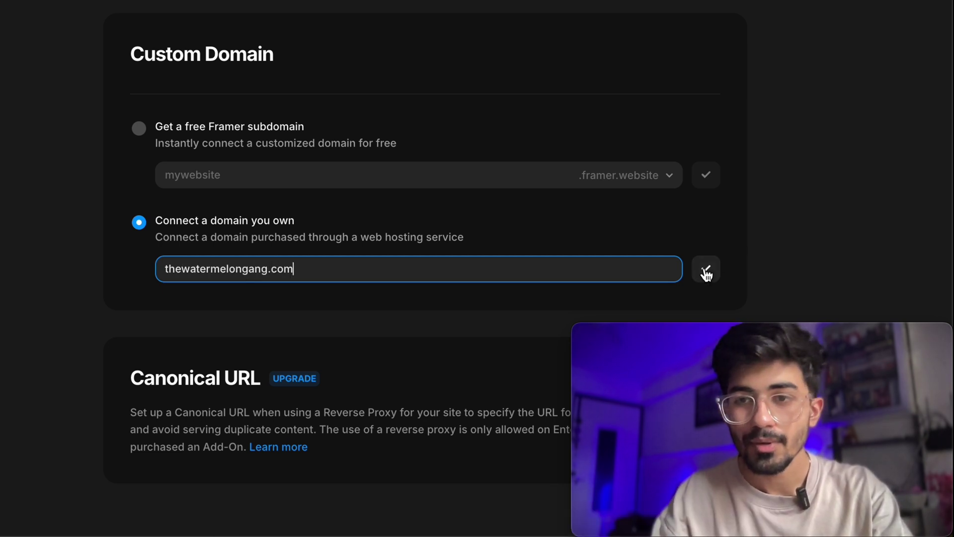
left_click(706, 268)
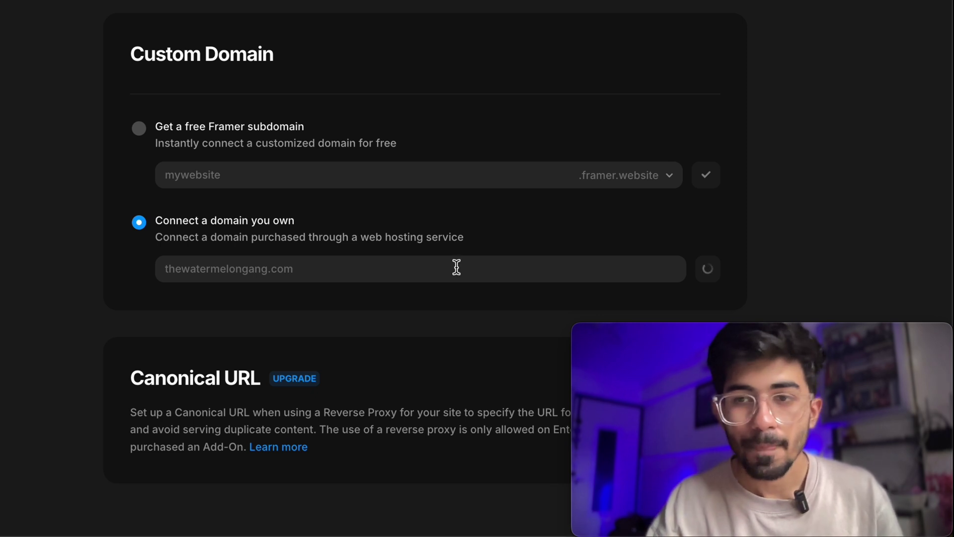
scroll(341, 236, "down", 4)
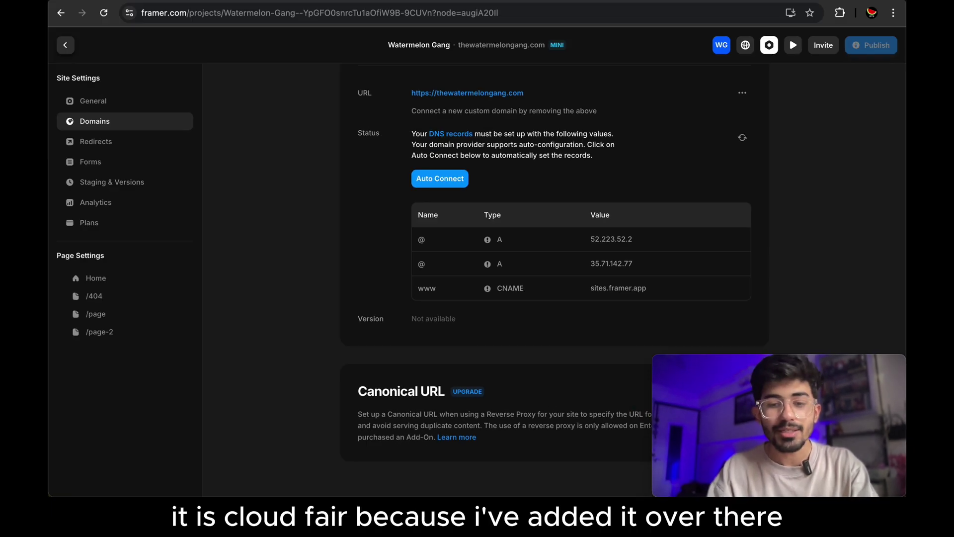
Open the Cloudflare dashboard and go to the domain's DNS records.
key("super+t")
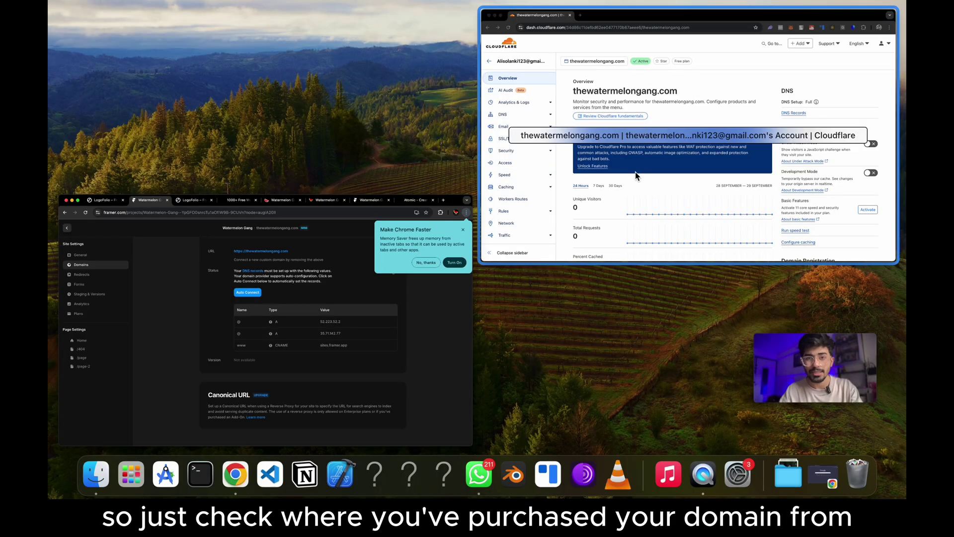
left_click(635, 172)
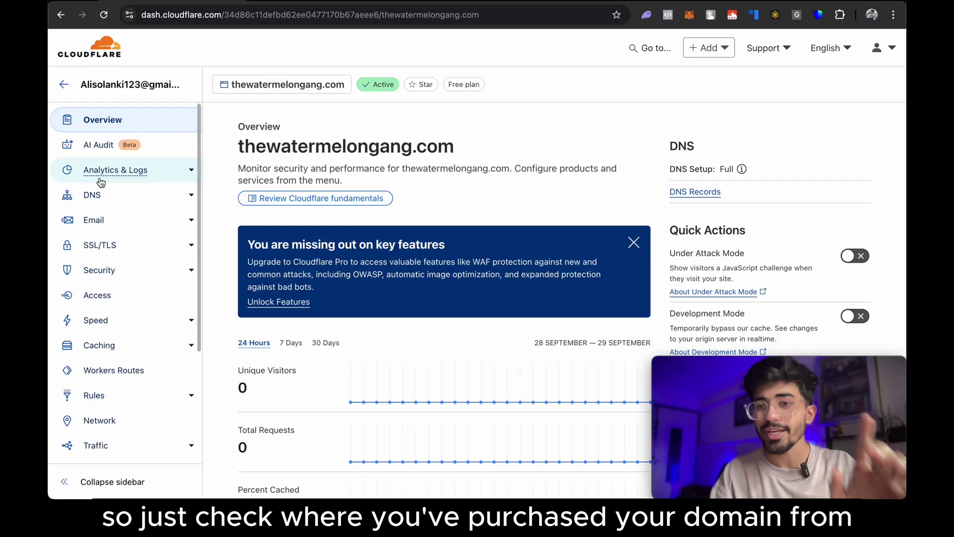
left_click(112, 205)
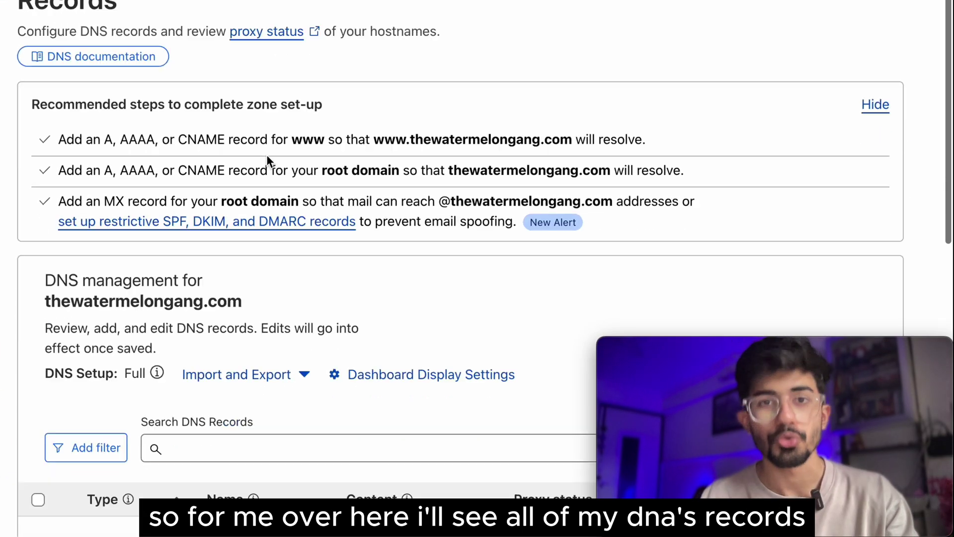
scroll(266, 158, "down", 8)
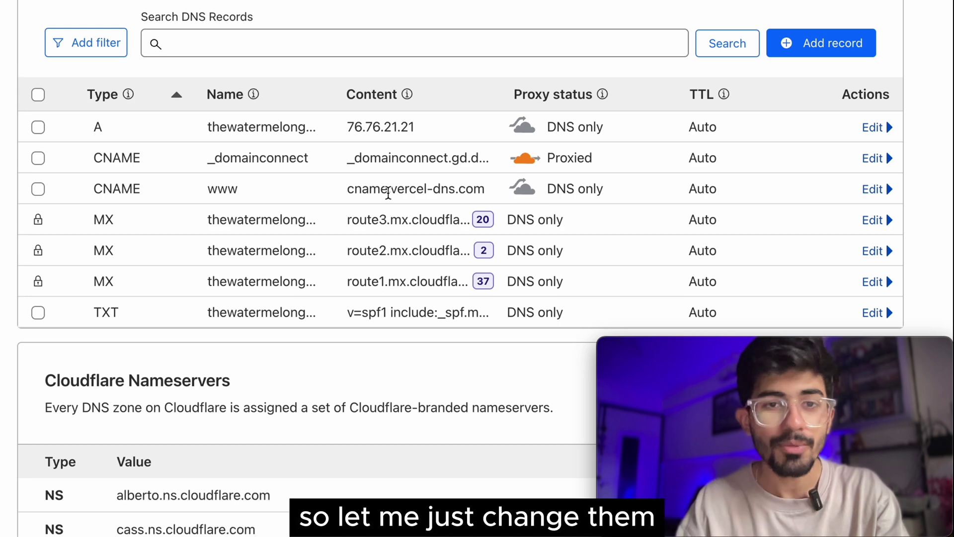
Copy Framer's first A record value 52.223.52.2 and open Cloudflare's root A record for editing.
key("ctrl+Up")
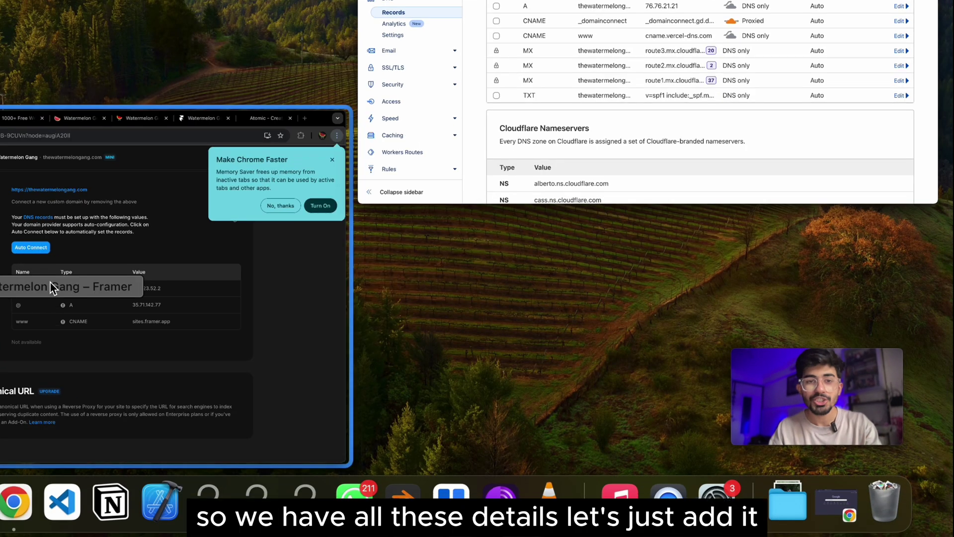
left_click(49, 282)
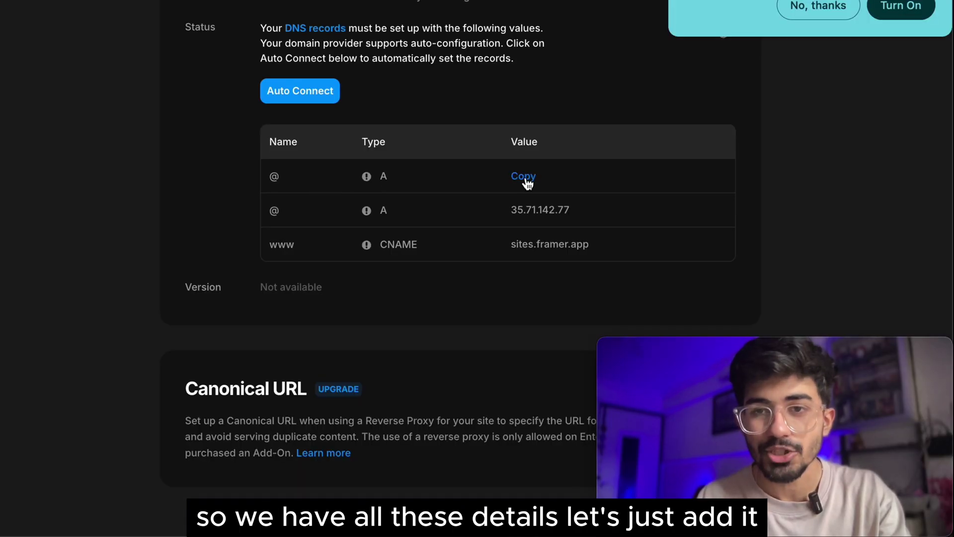
key("ctrl+Up")
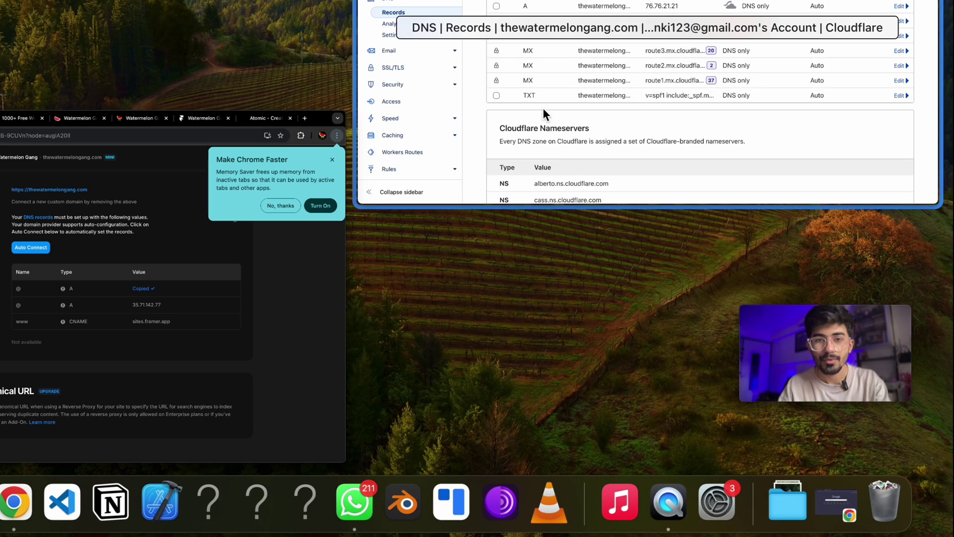
left_click(543, 113)
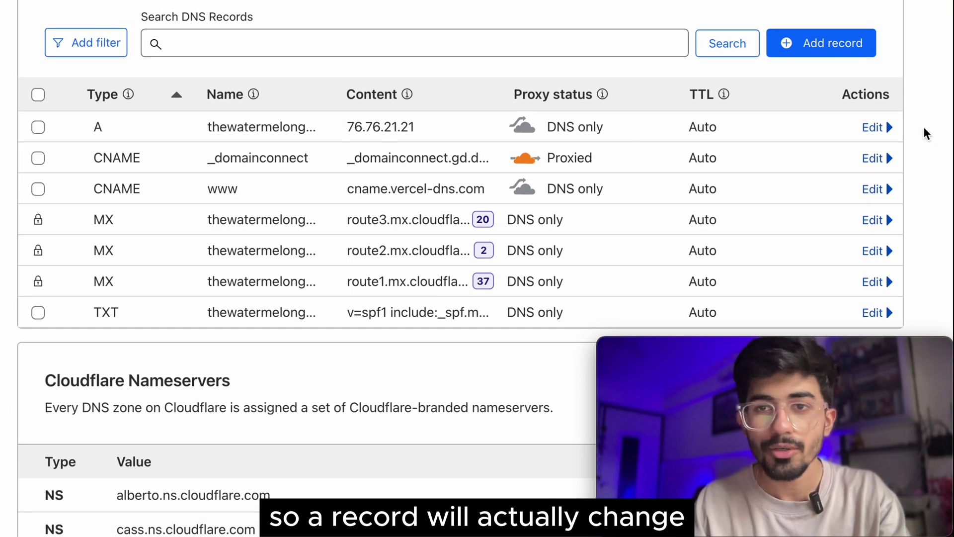
left_click(873, 127)
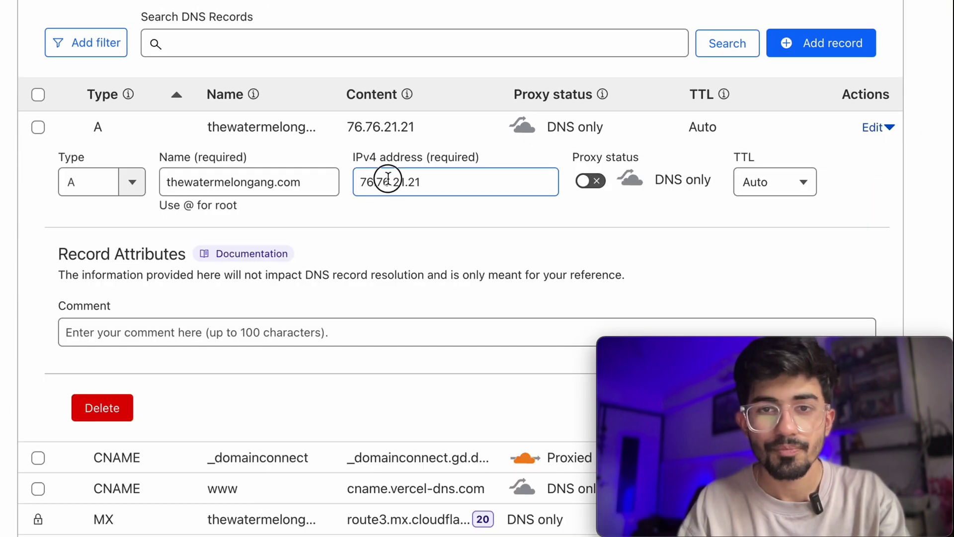
Change the root A record from 76.76.21.21 to 52.223.52.2 and save it.
triple_click(386, 180)
type("52.223.52.2")
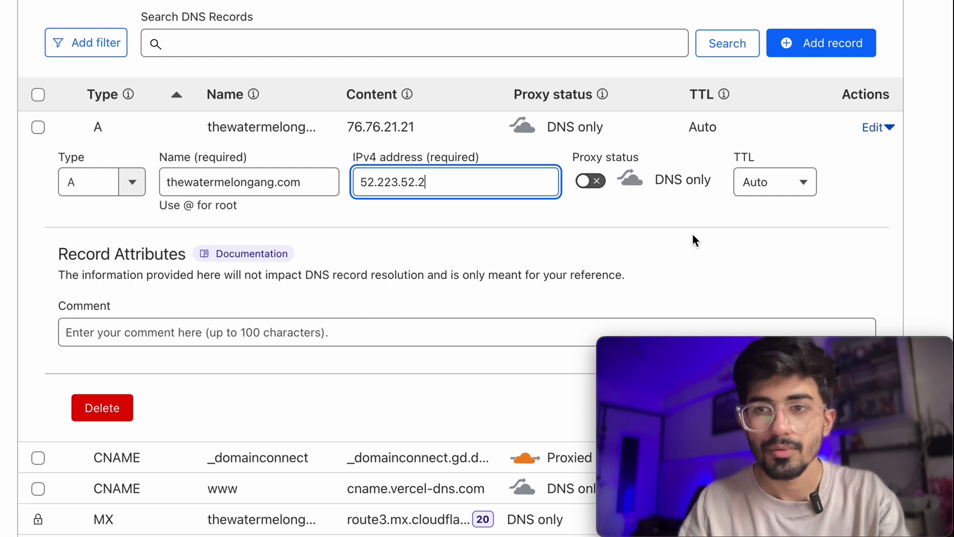
scroll(695, 241, "down", 5)
left_click(870, 298)
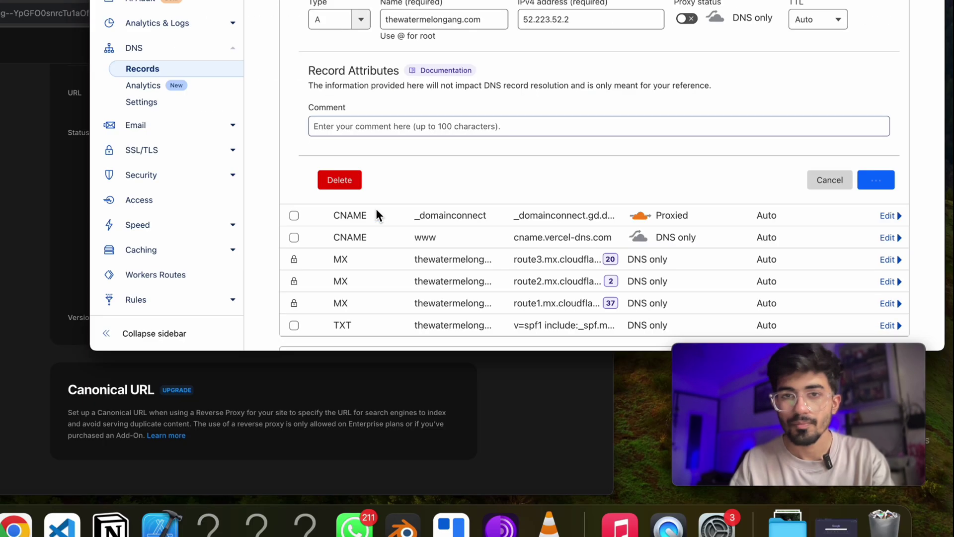
left_click(168, 301)
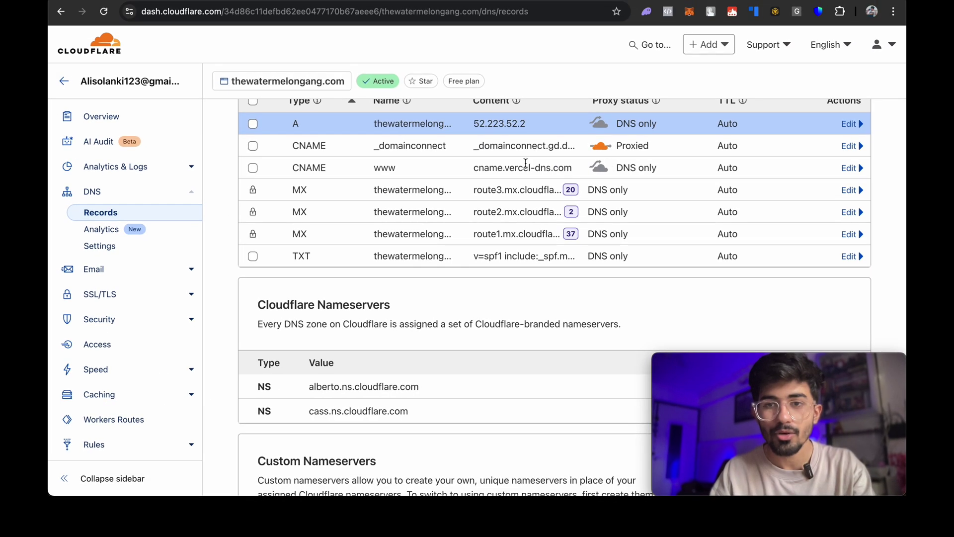
scroll(525, 163, "up", 1)
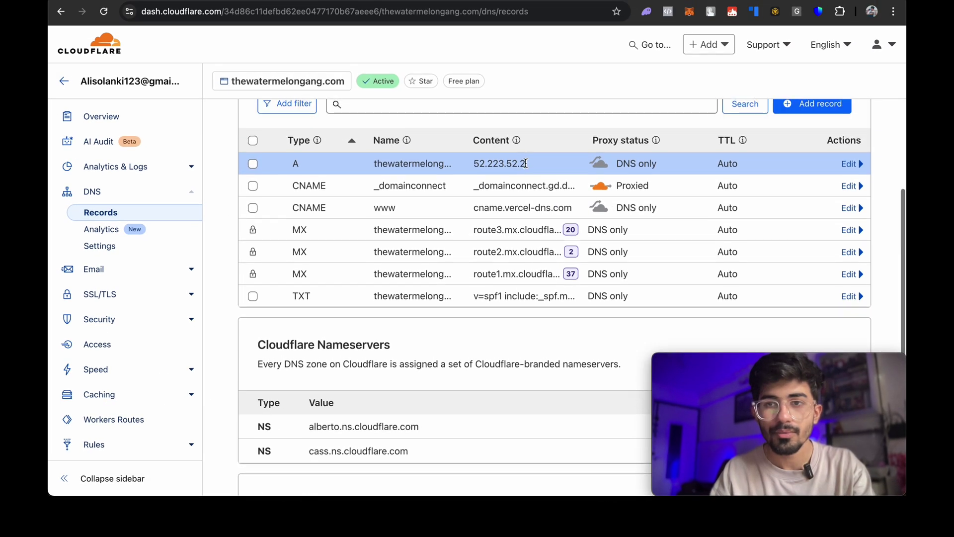
Add a DNS-only A record with name @ pointing to 35.71.142.77.
left_click(812, 104)
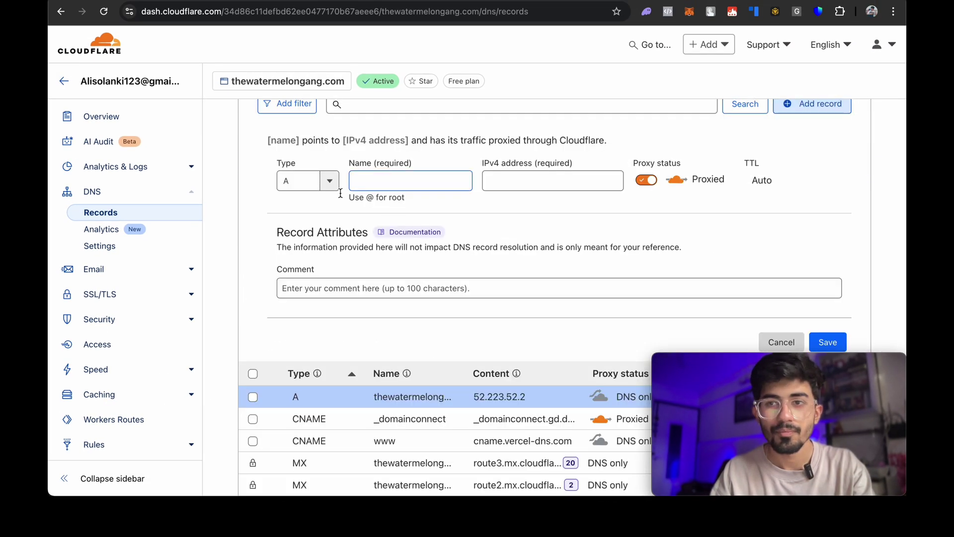
left_click(460, 180)
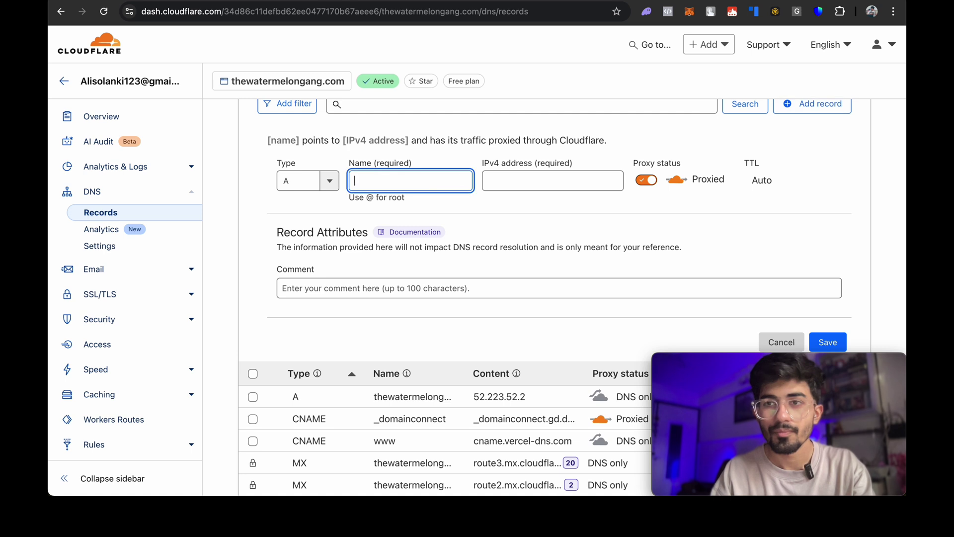
type("@")
key("Tab")
type("35.71.142.77")
scroll(670, 201, "down", 1)
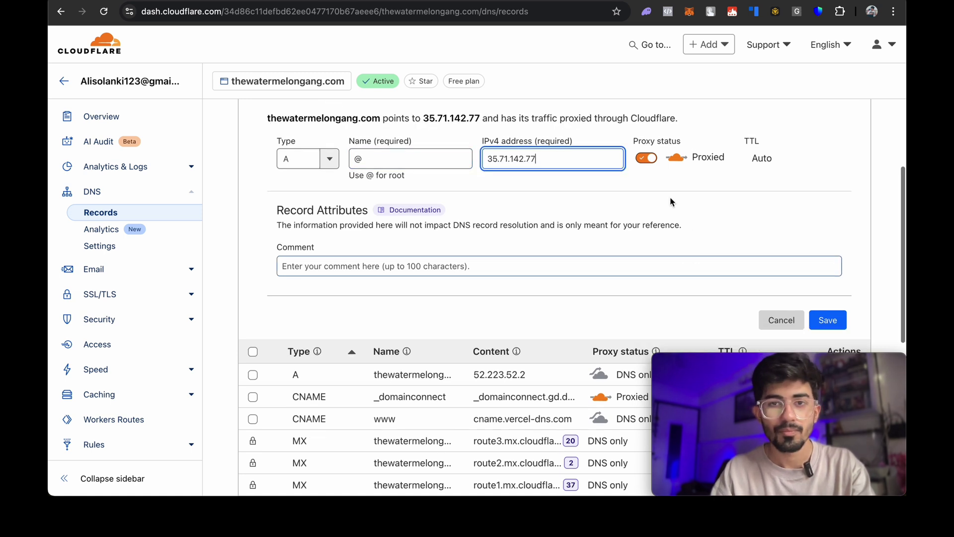
key("Tab")
key("space")
scroll(718, 196, "down", 1)
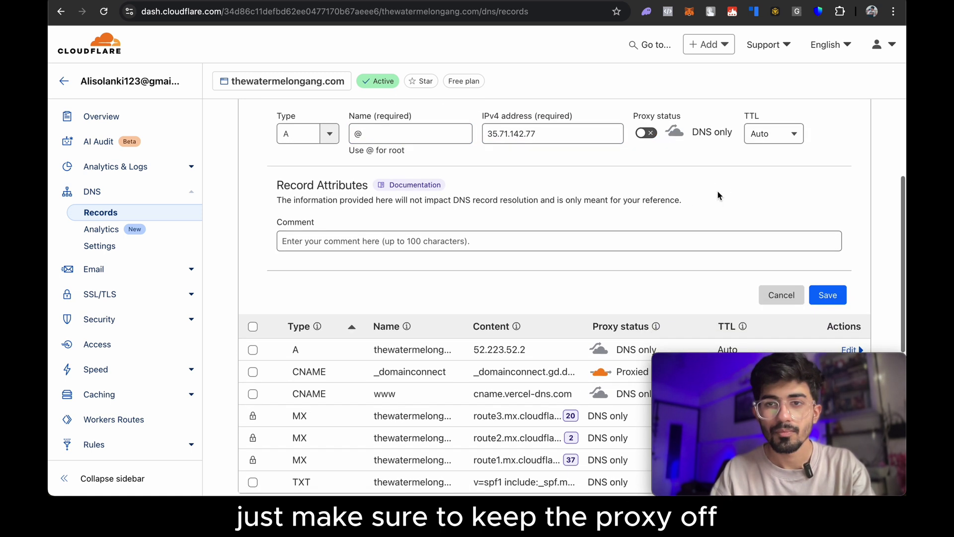
left_click(827, 296)
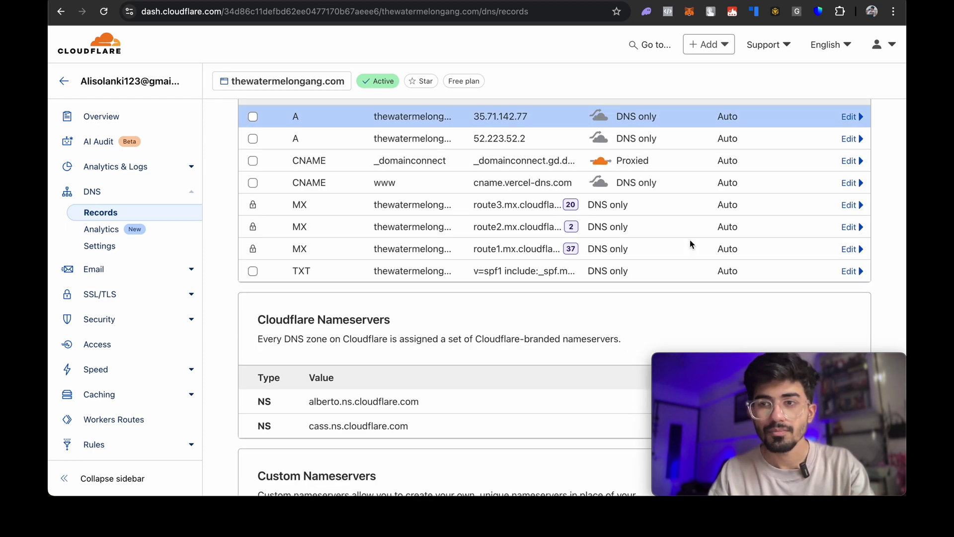
key("ctrl+Up")
Copy Framer's www CNAME value and retarget Cloudflare's www CNAME from cname.vercel-dns.com to sites.framer.app.
left_click(294, 264)
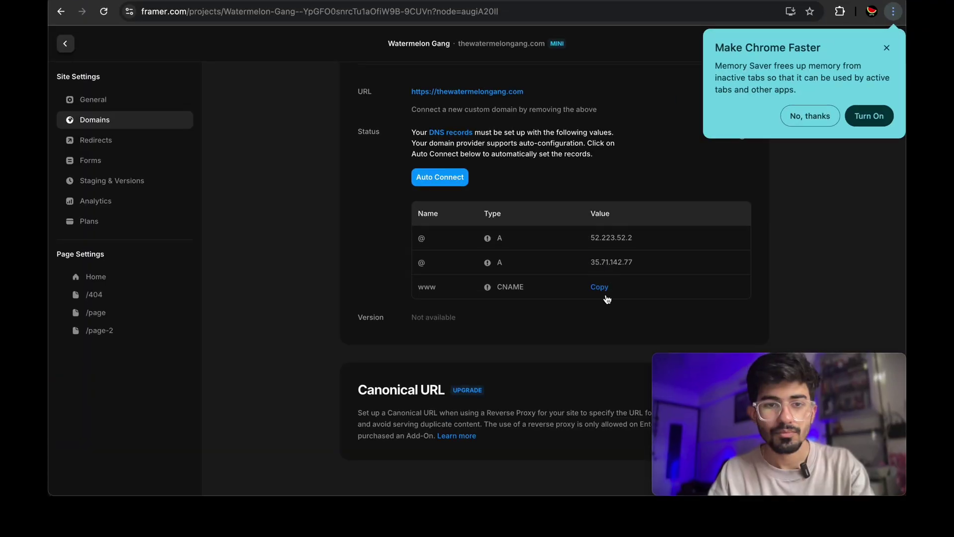
left_click(600, 287)
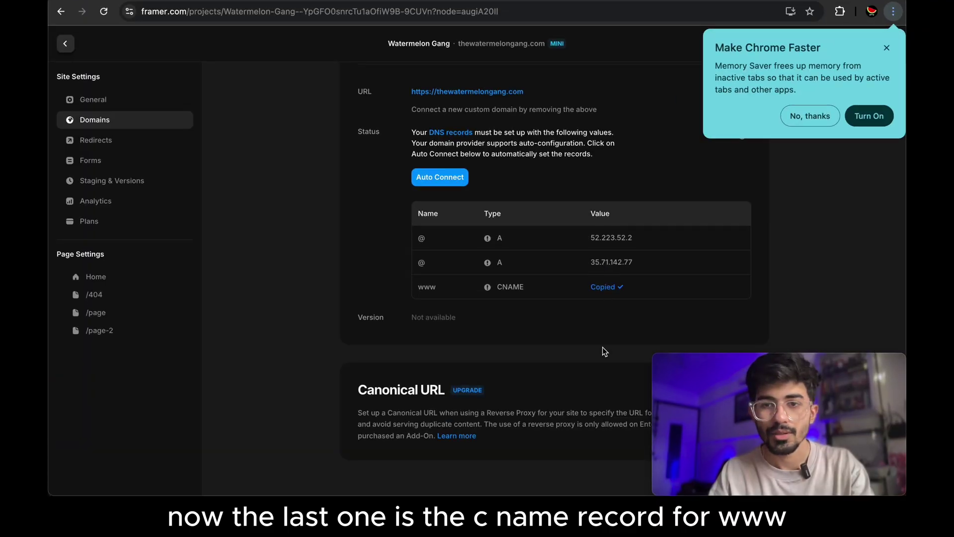
key("ctrl+Up")
left_click(431, 194)
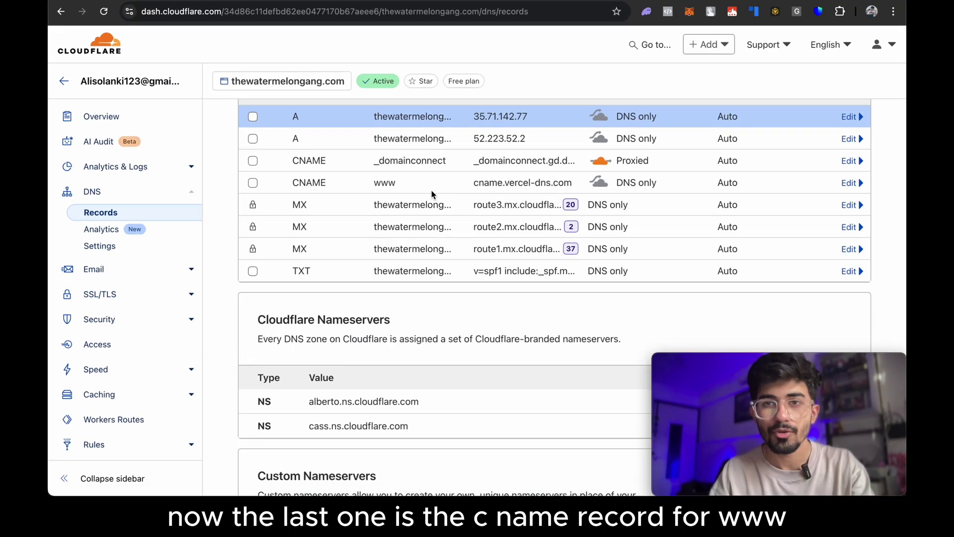
left_click(855, 188)
triple_click(539, 224)
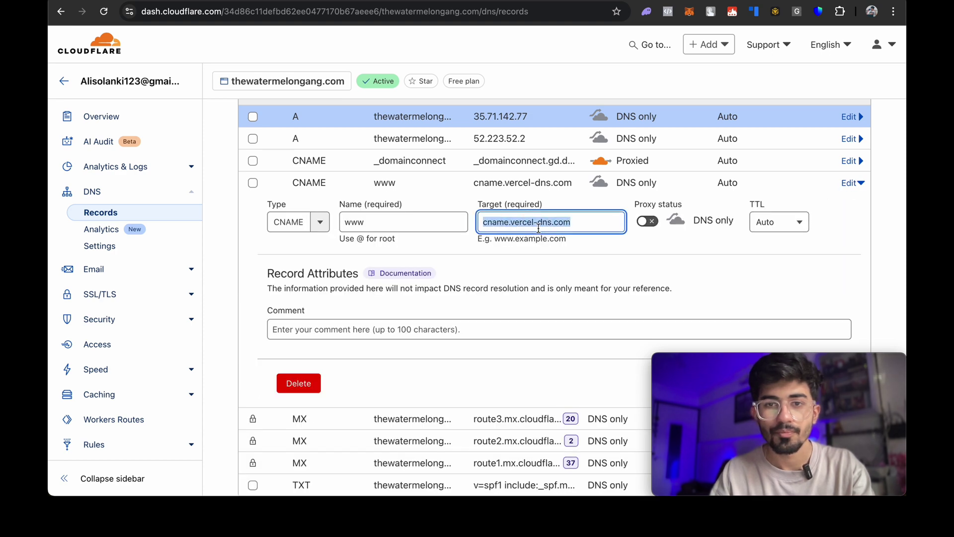
key("super+v")
scroll(538, 228, "down", 3)
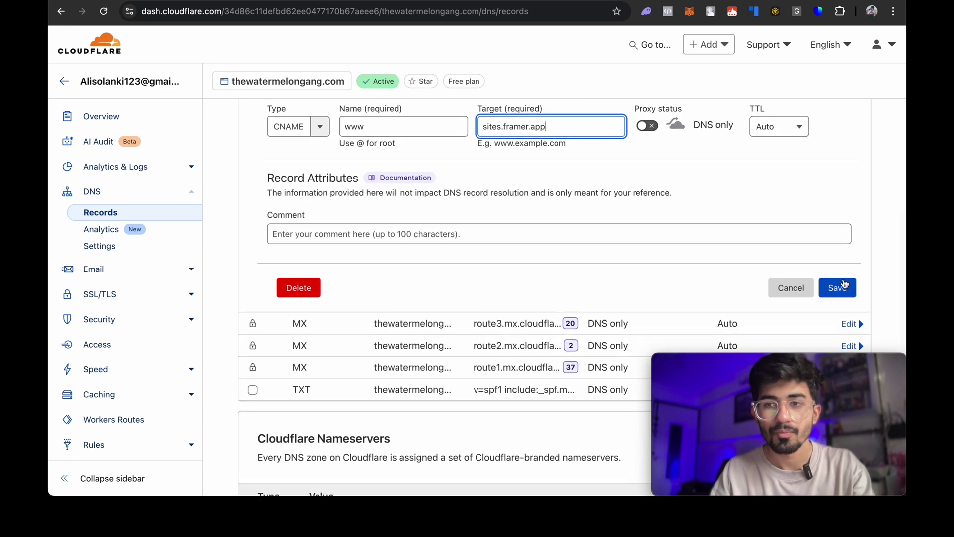
left_click(843, 285)
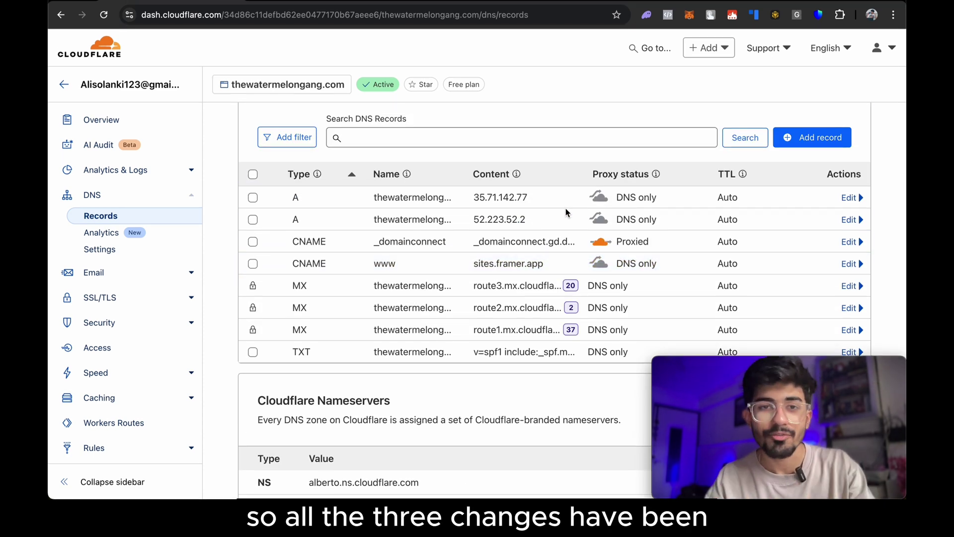
Auto-connect thewatermelongang.com until it shows published and optimized, then follow its live link.
scroll(566, 212, "up", 2)
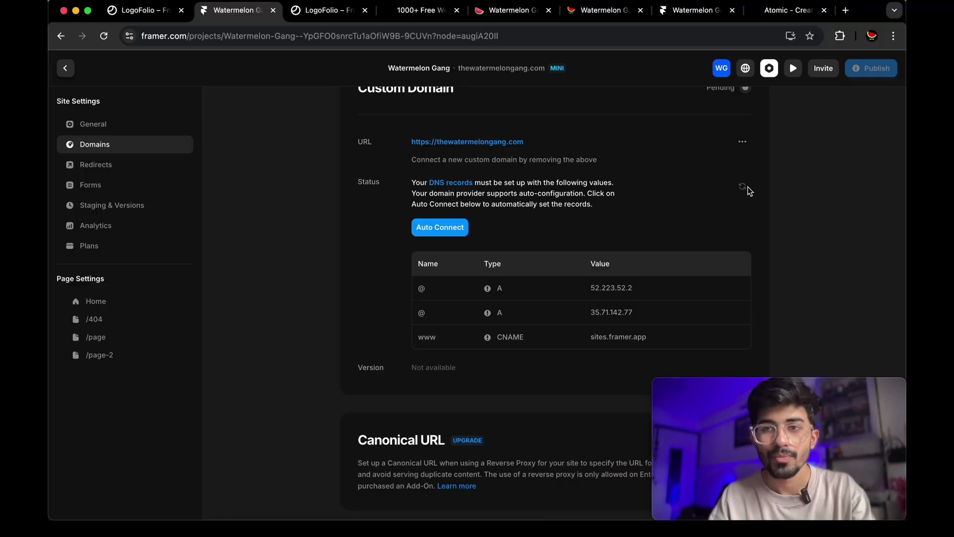
left_click(707, 26)
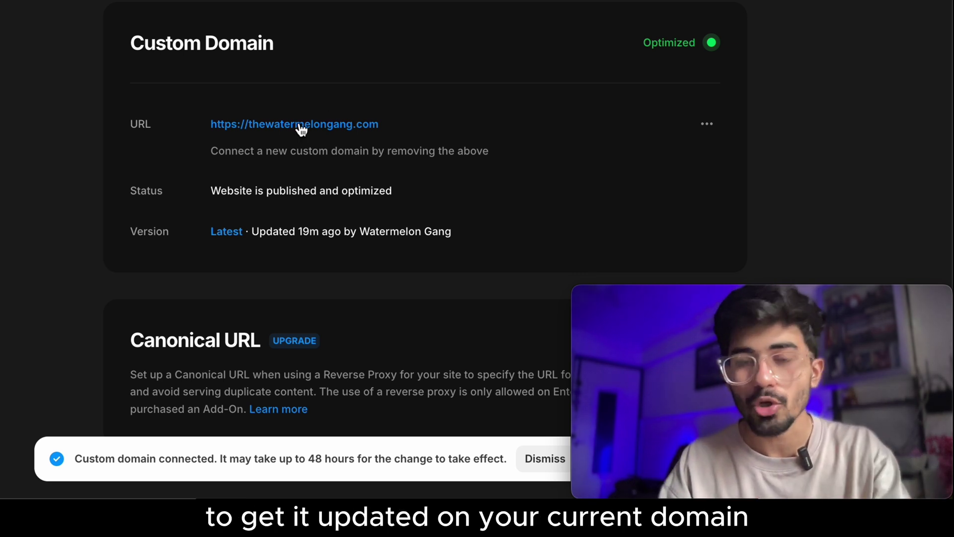
left_click(214, 125)
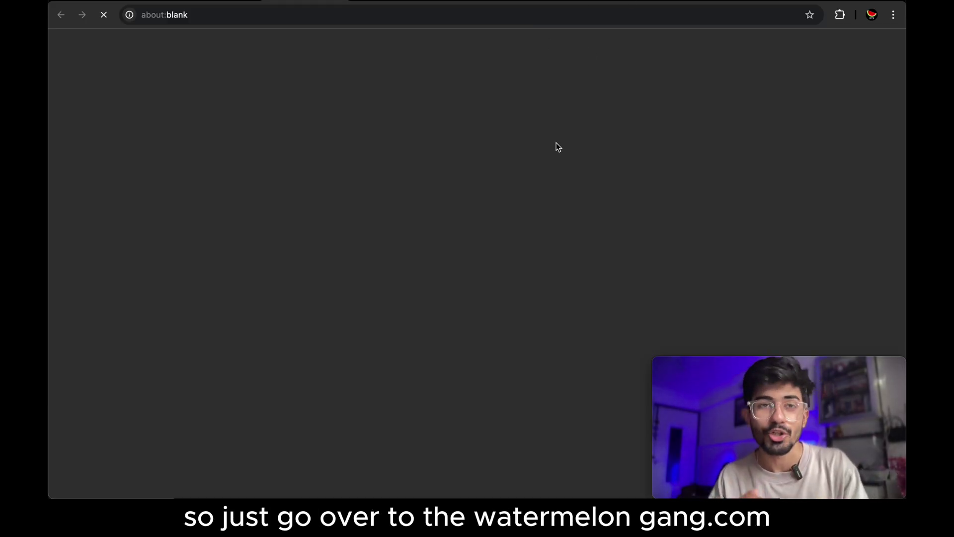
Load thewatermelongang.com in Google Chrome.
left_click(422, 19)
type("thewatermelongang.com")
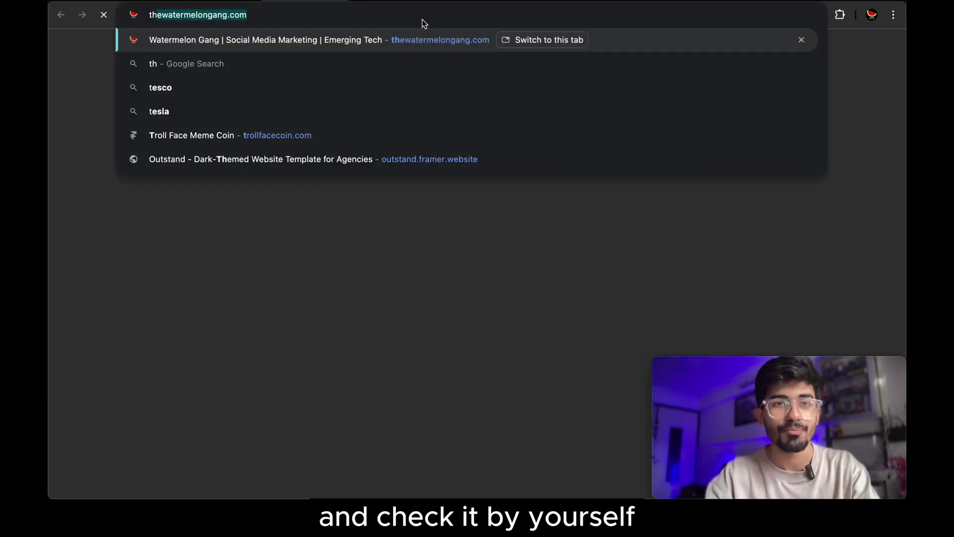
key("Return")
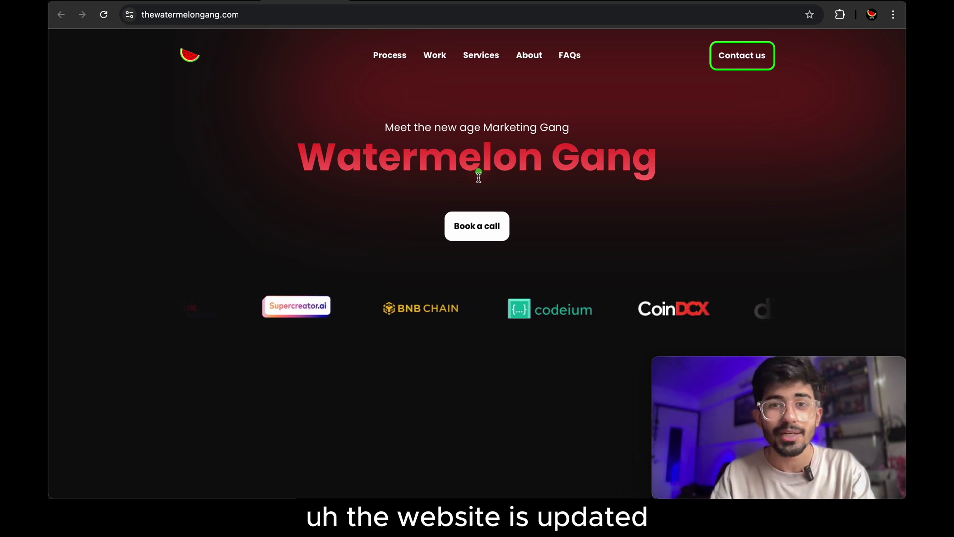
scroll(479, 175, "down", 5)
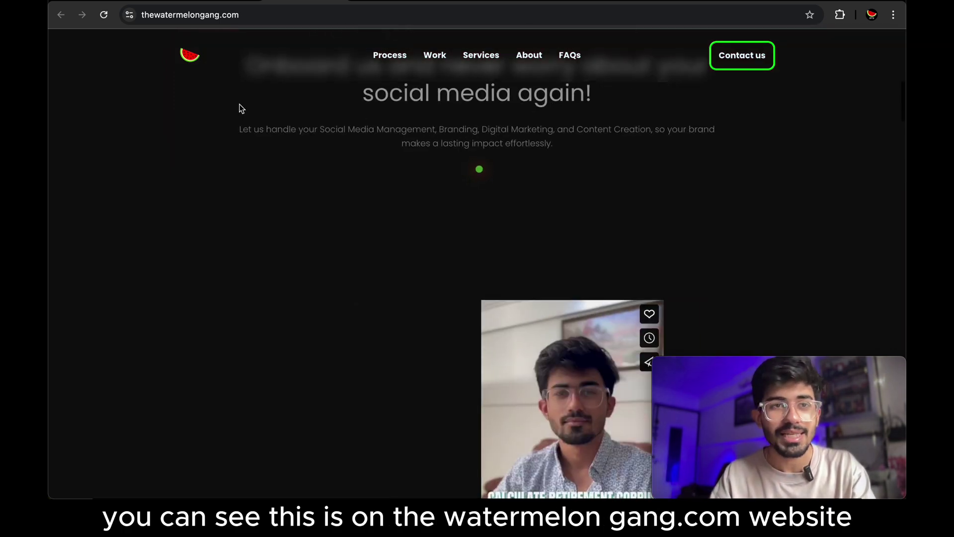
Scroll through the process, pitch deck, results and founder sections, reload, and reach the footer.
left_click(233, 15)
scroll(416, 184, "down", 5)
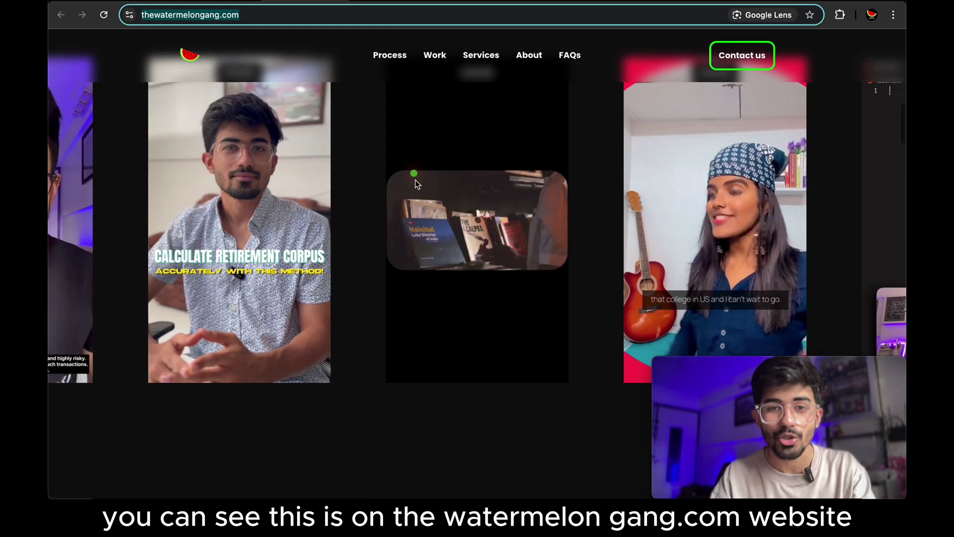
scroll(469, 257, "down", 10)
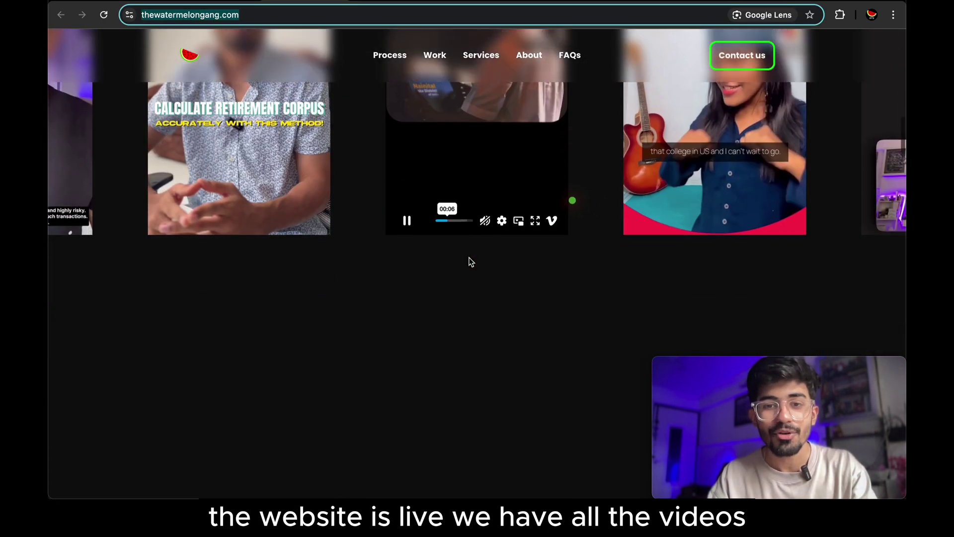
scroll(619, 252, "down", 10)
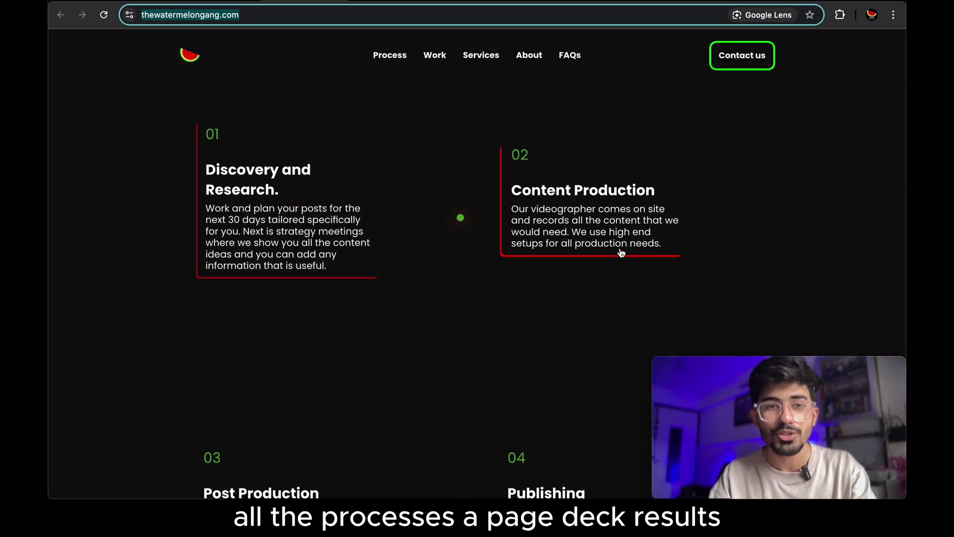
scroll(495, 193, "down", 15)
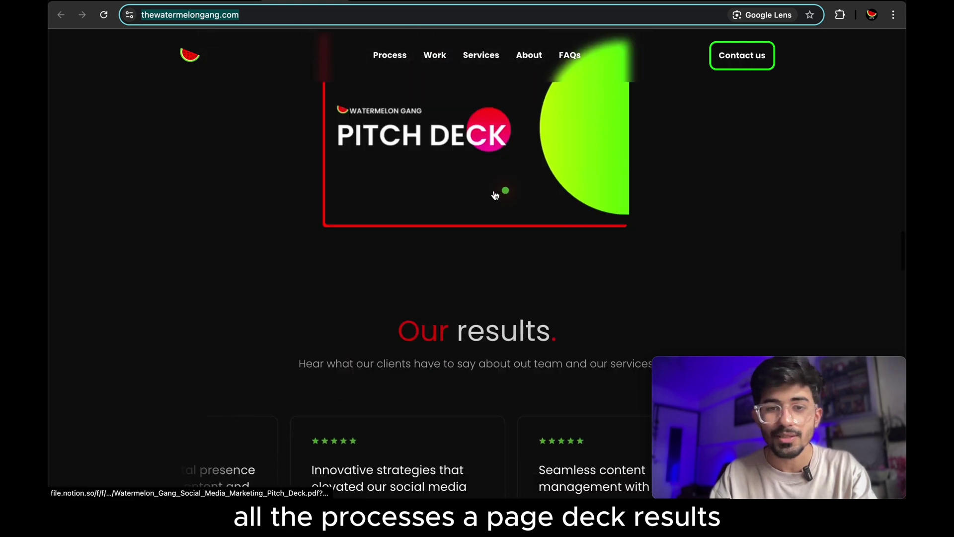
scroll(495, 192, "down", 15)
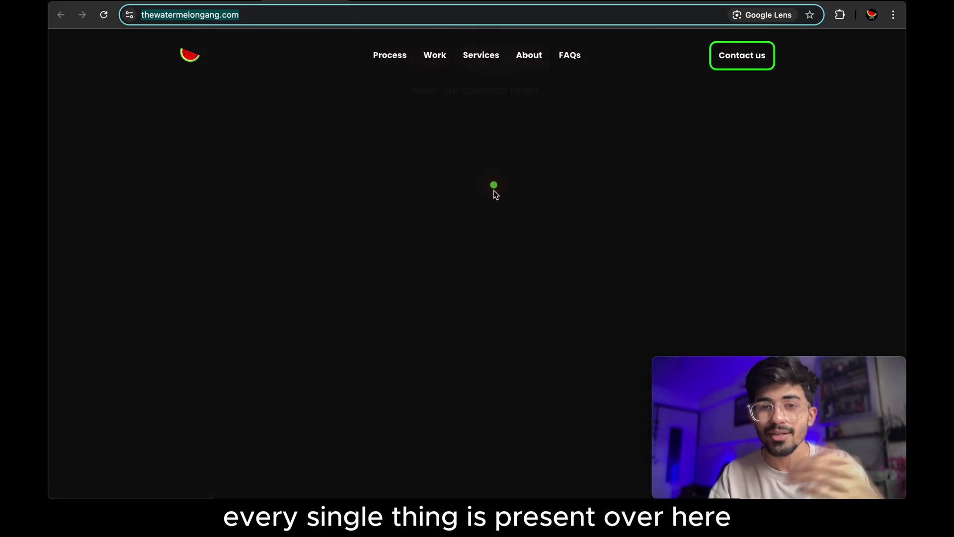
key("Return")
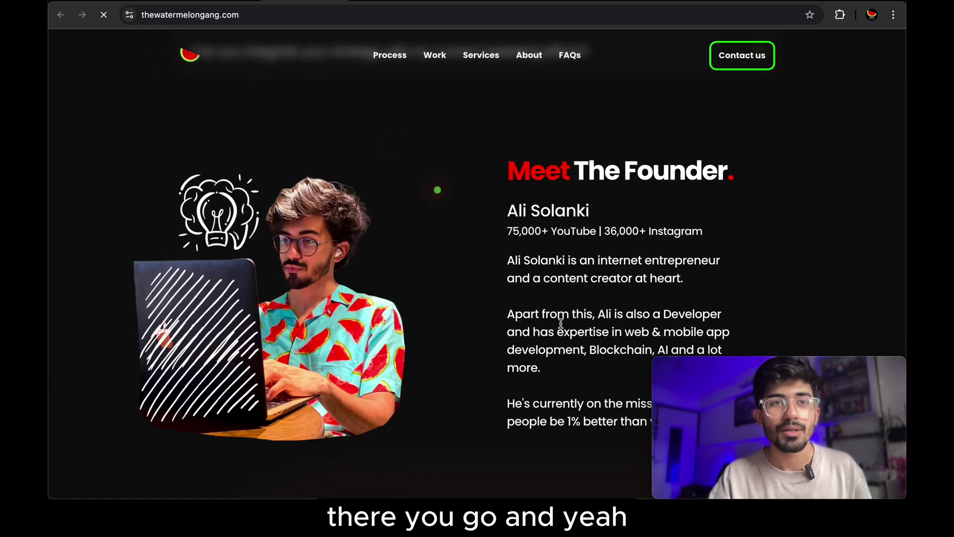
scroll(562, 324, "down", 4)
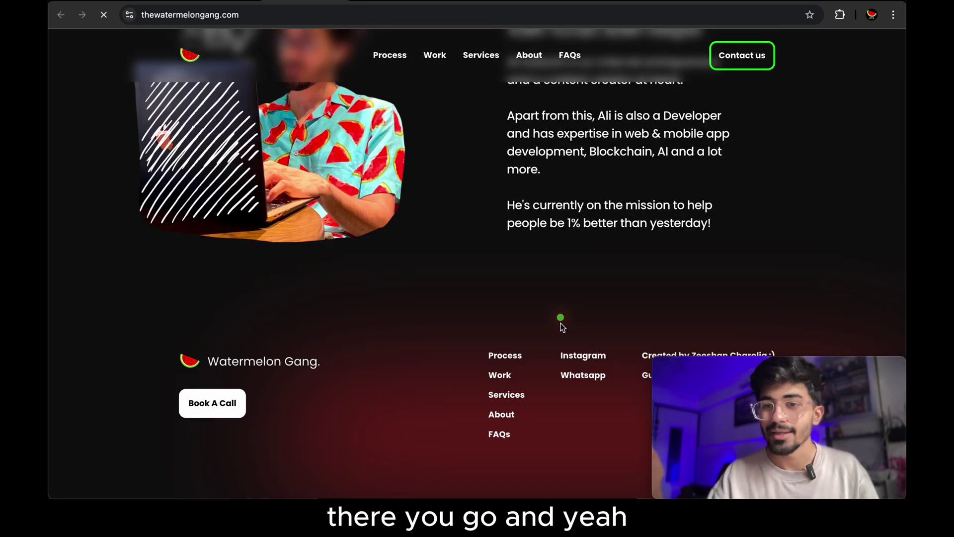